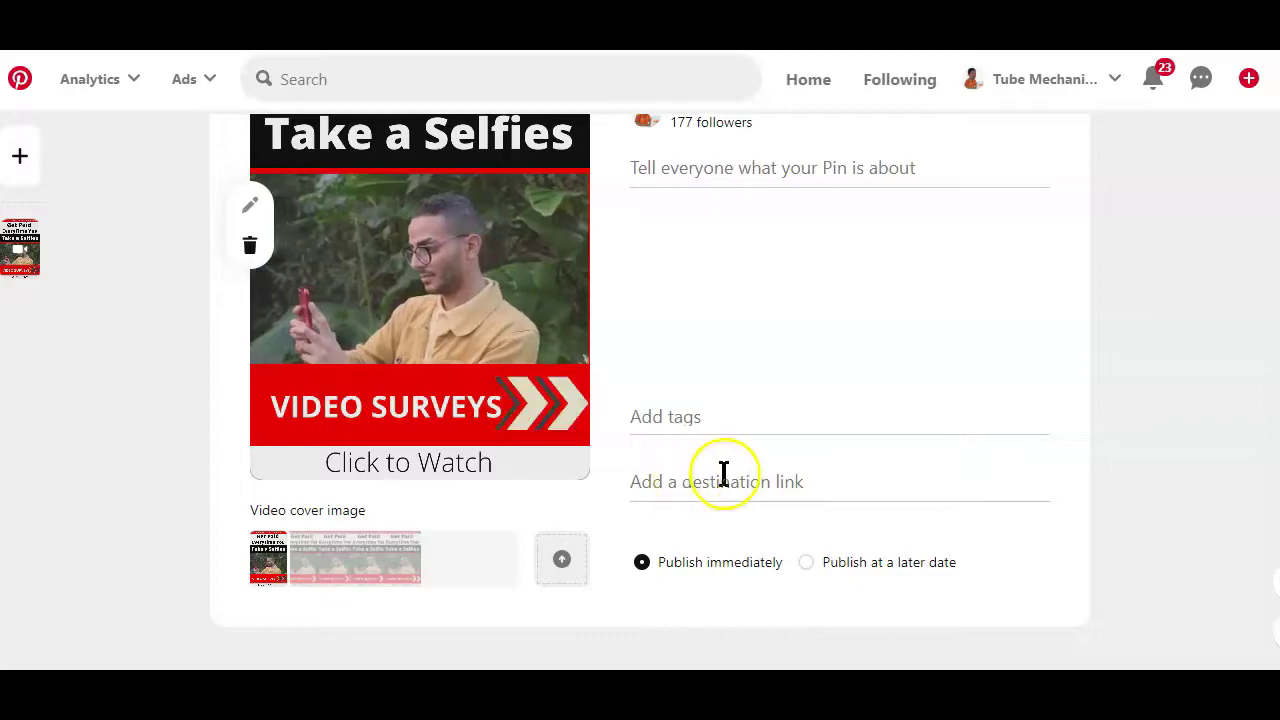
# Examine the new video Pin's description, tags and destination link fields in the Pin builder.
pyautogui.click(712, 478)
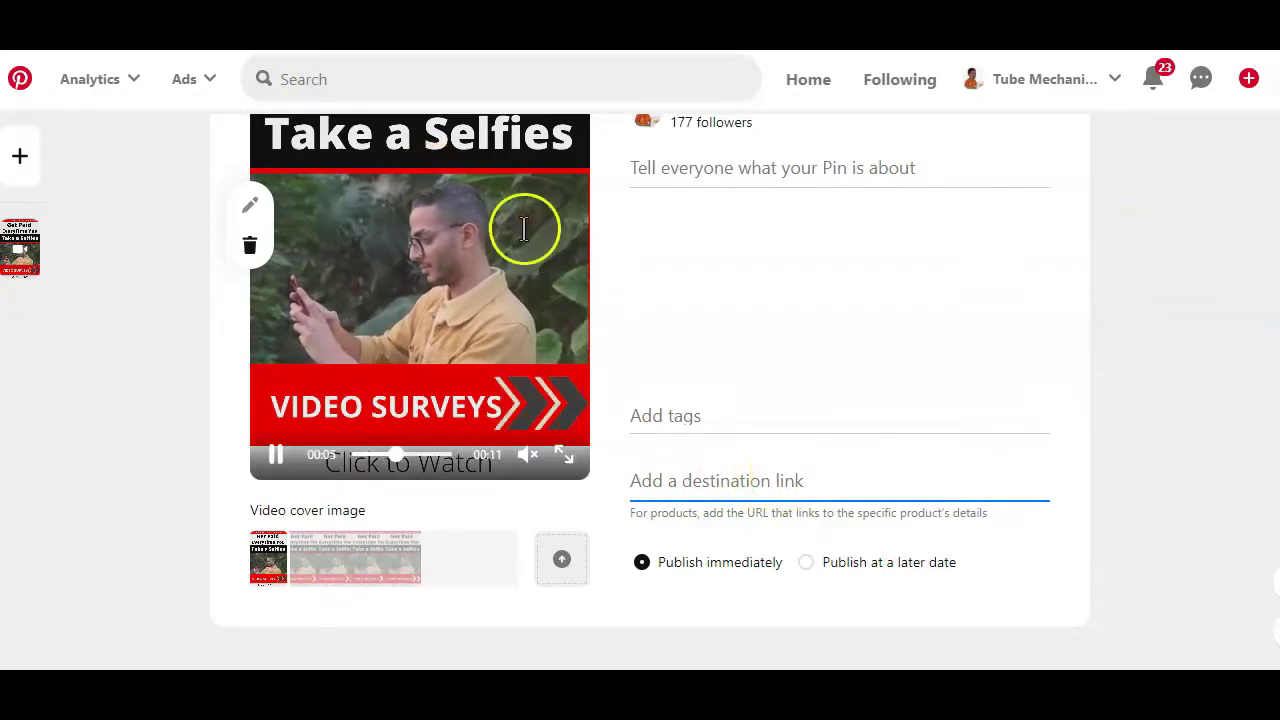
pyautogui.click(745, 335)
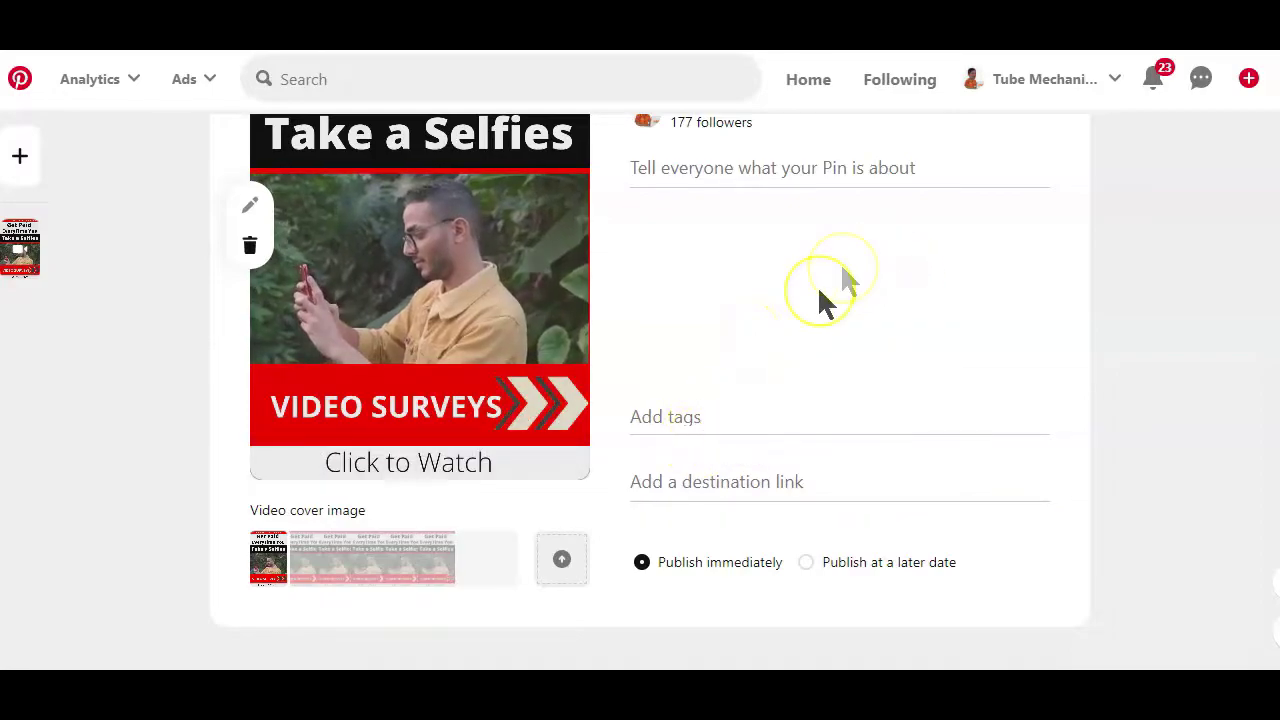
pyautogui.scroll(1, 846, 325)
pyautogui.scroll(2, 846, 324)
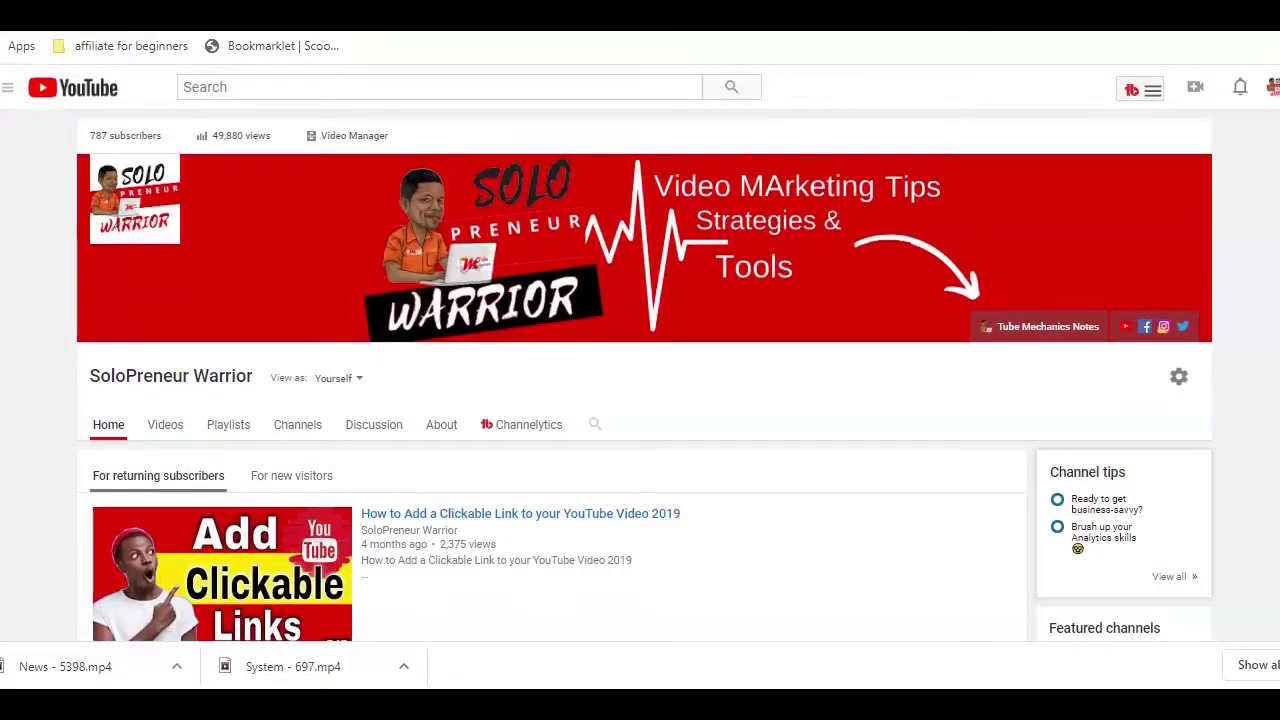
# Switch to YouTube and look through the SoloPreneur Warrior channel's popular uploads, recent uploads and playlists.
pyautogui.scroll(-2, 645, 376)
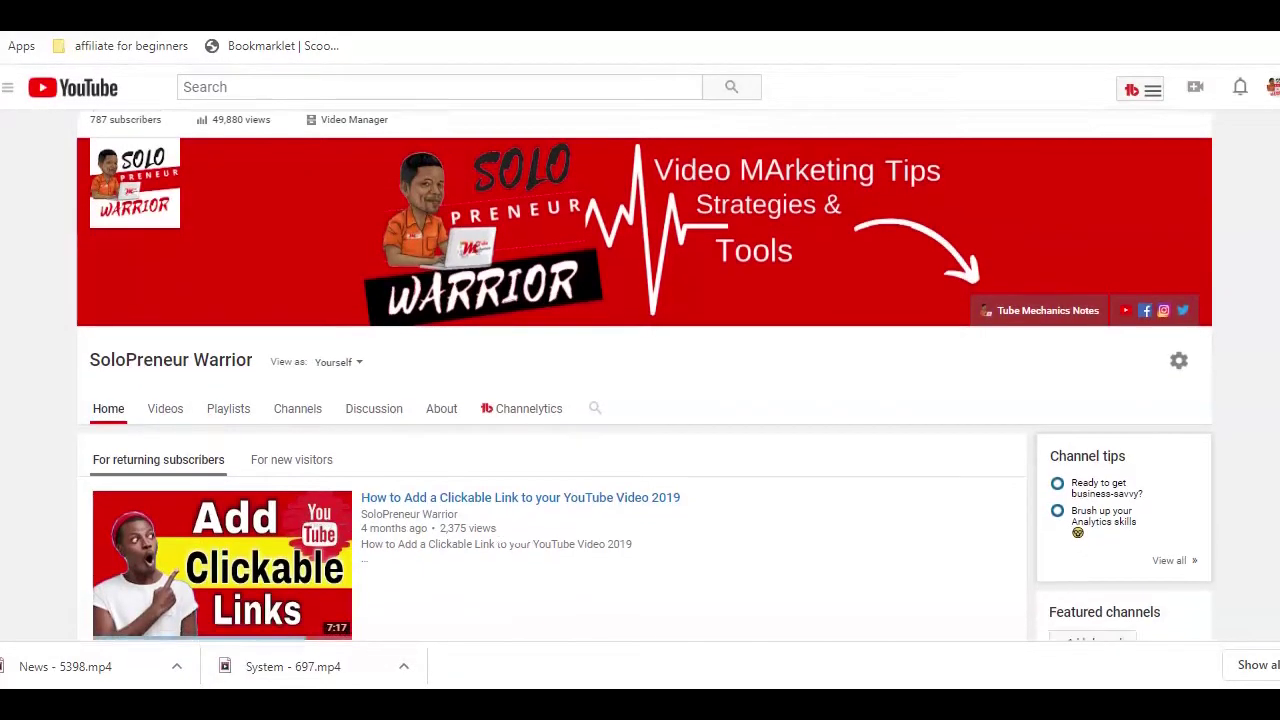
pyautogui.scroll(-3, 645, 376)
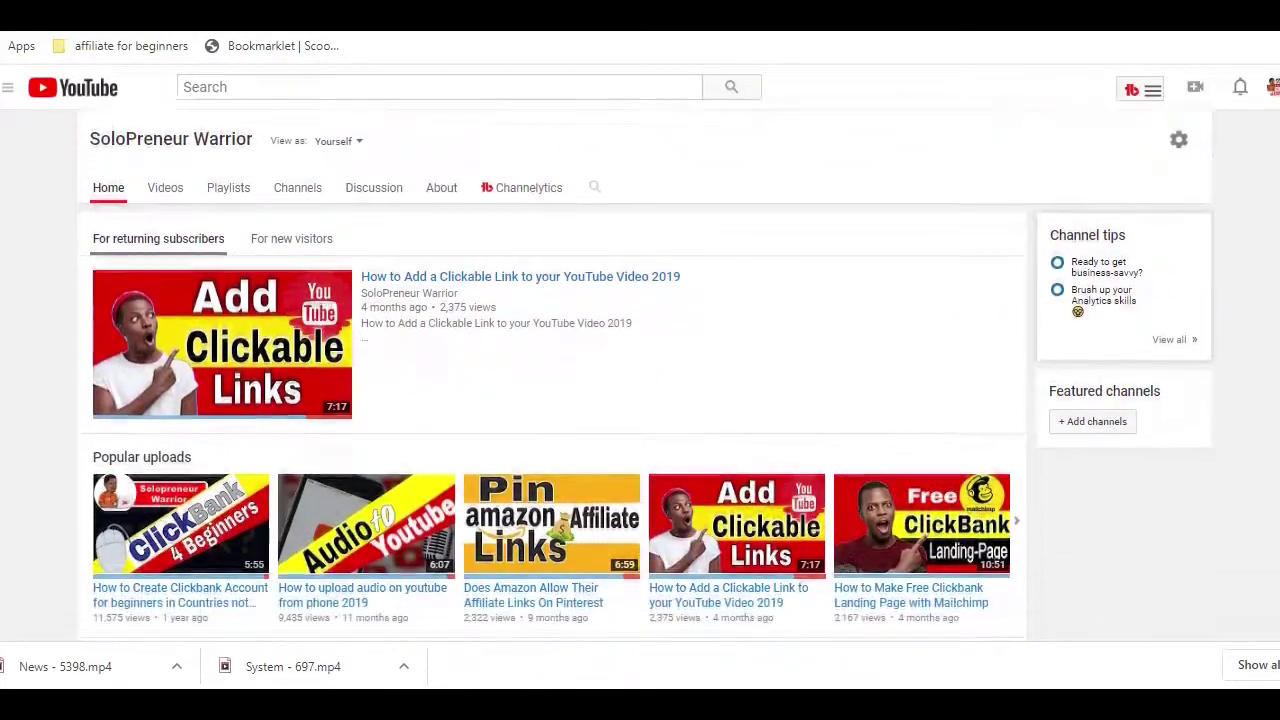
pyautogui.scroll(-2, 645, 376)
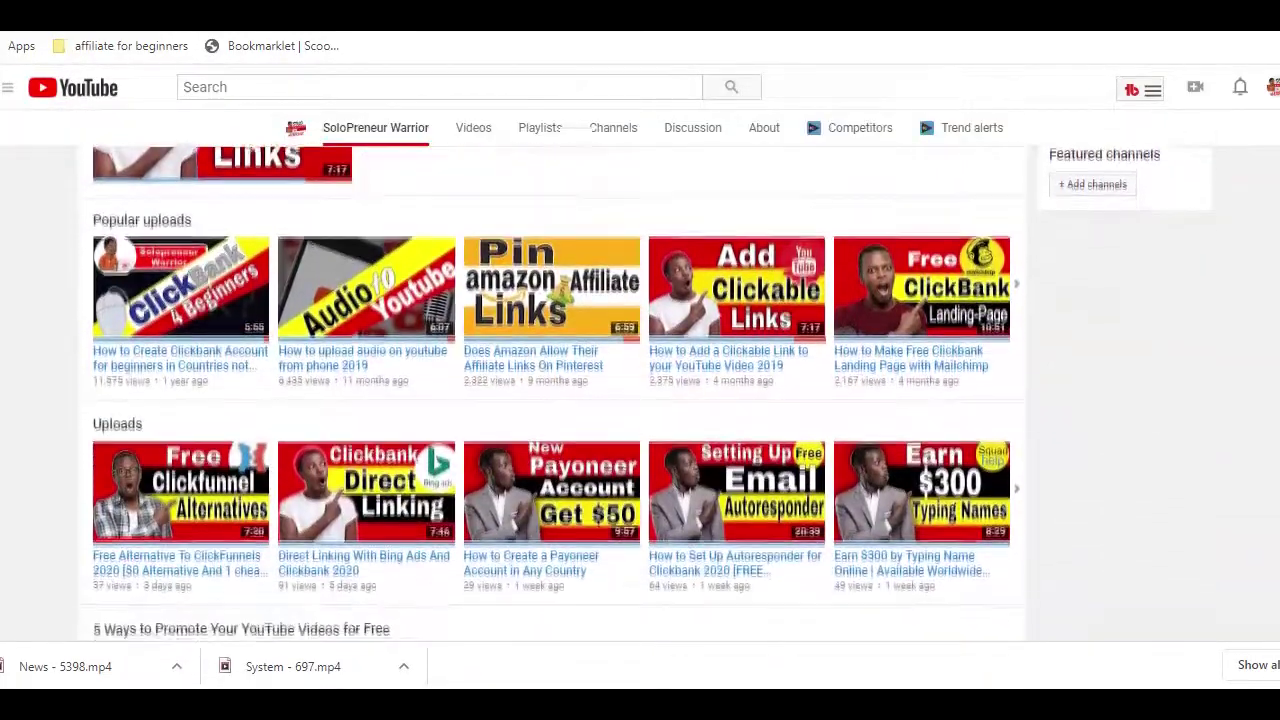
pyautogui.scroll(-2, 645, 376)
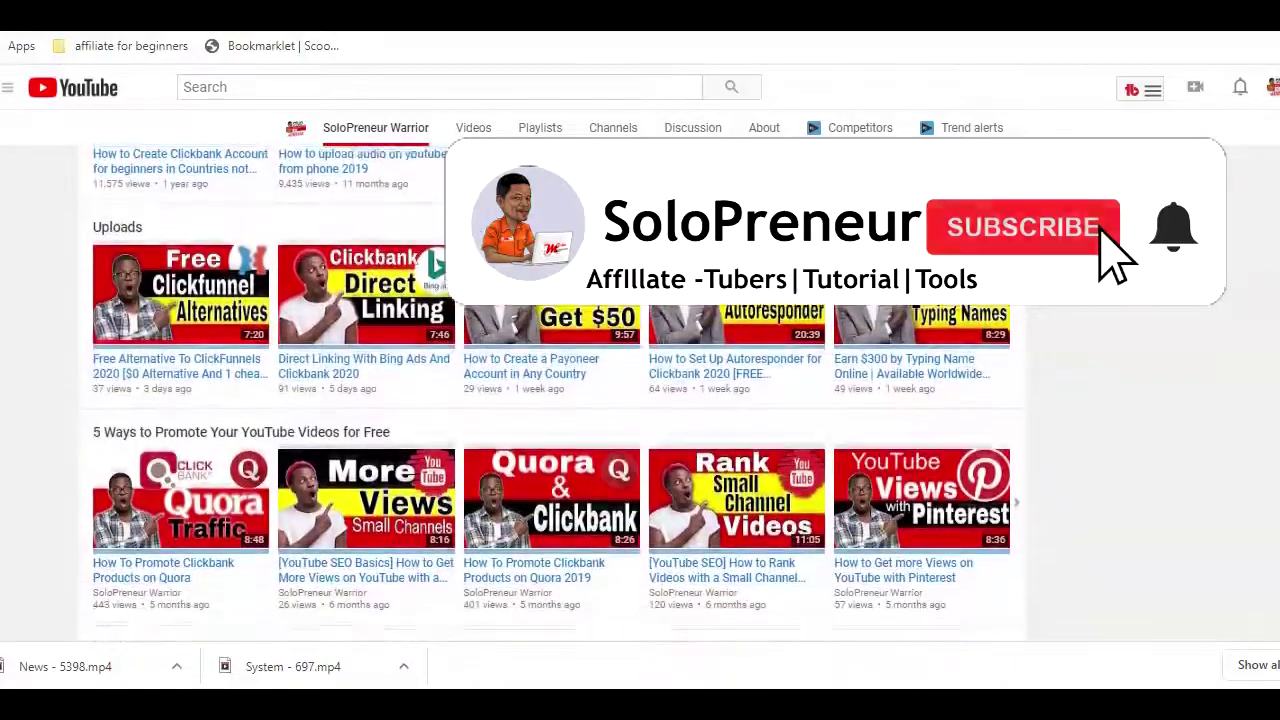
pyautogui.scroll(-2, 1237, 165)
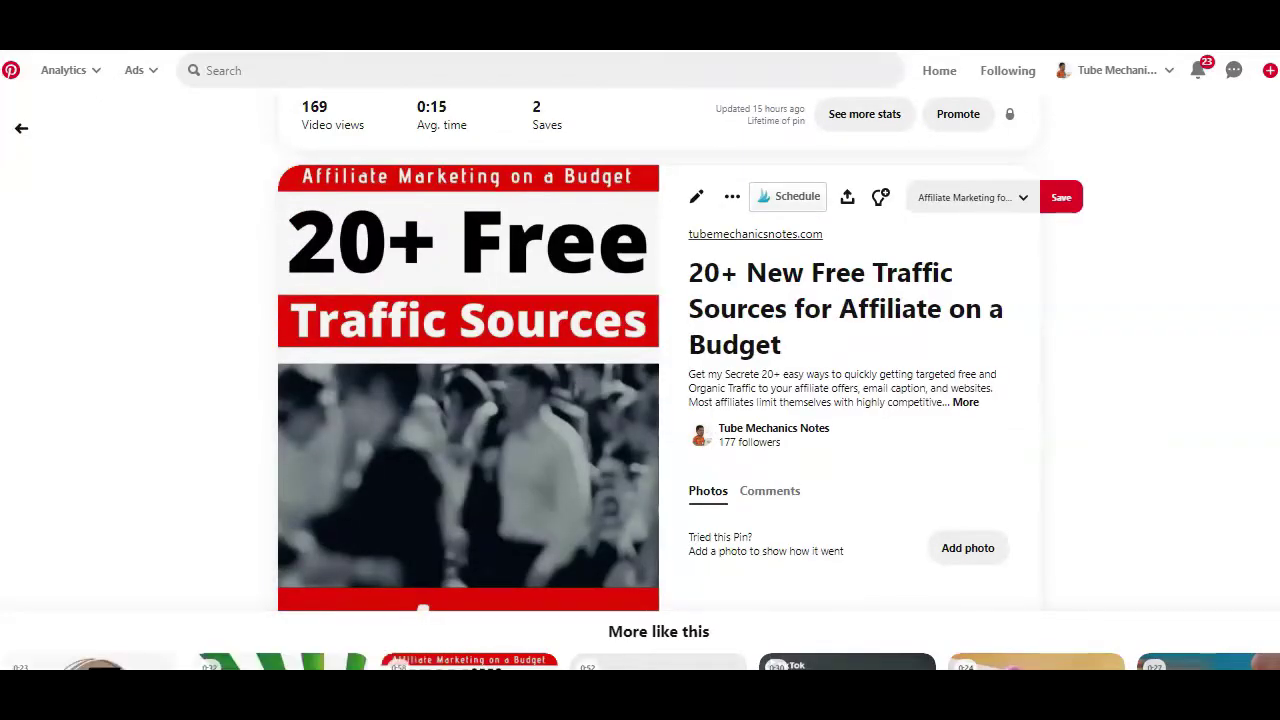
# Switch back to Pinterest, view the open video pins, and examine the view and save figures of the board's pins.
pyautogui.scroll(-1, 658, 380)
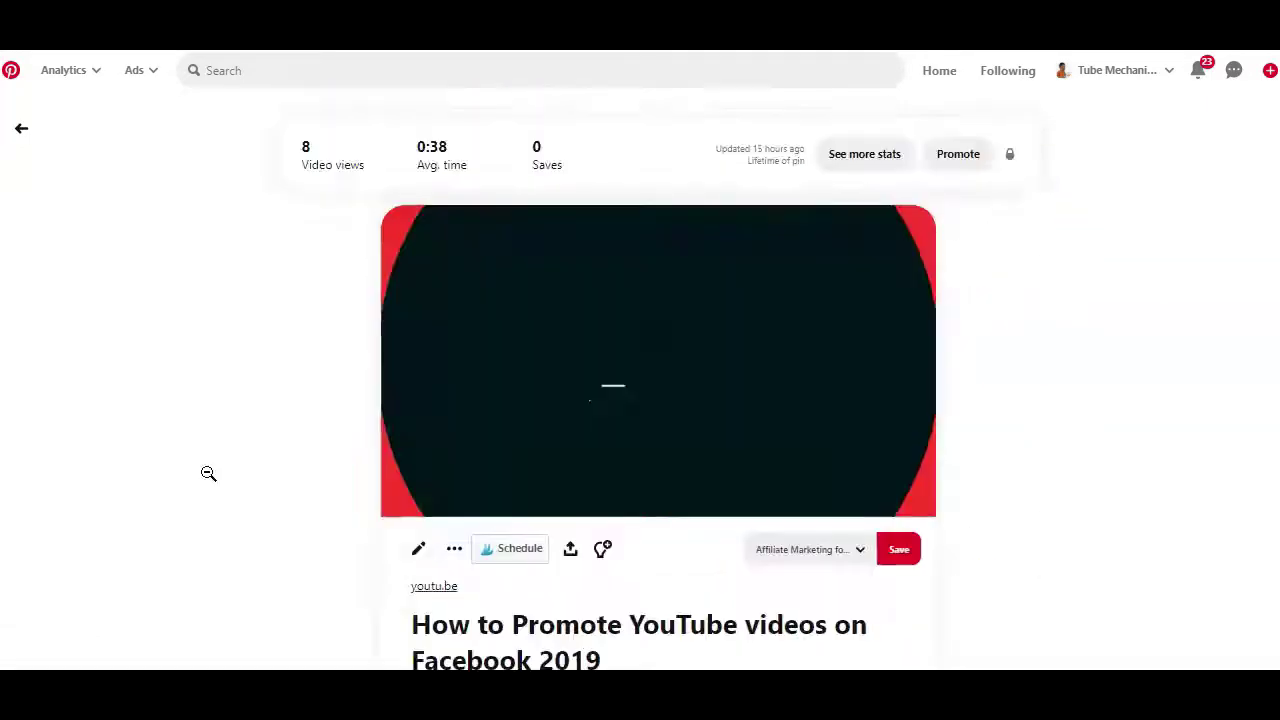
pyautogui.click(208, 473)
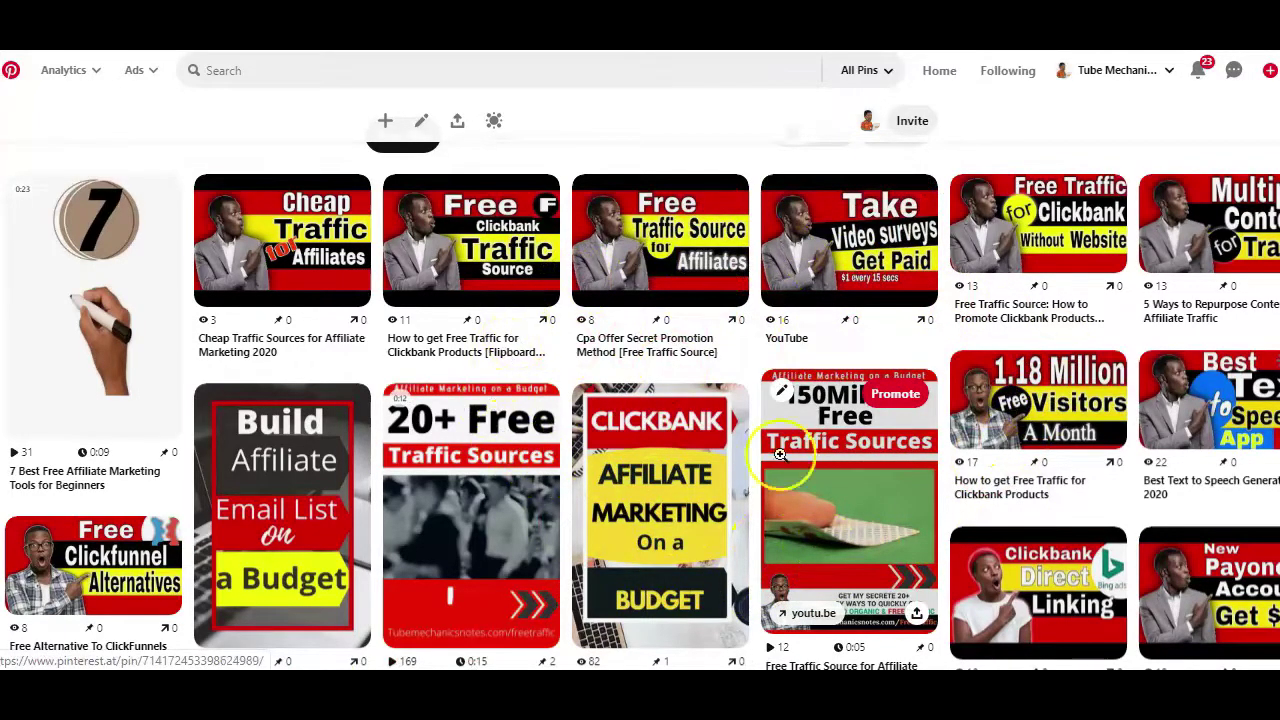
pyautogui.scroll(-3, 910, 422)
pyautogui.scroll(-2, 910, 422)
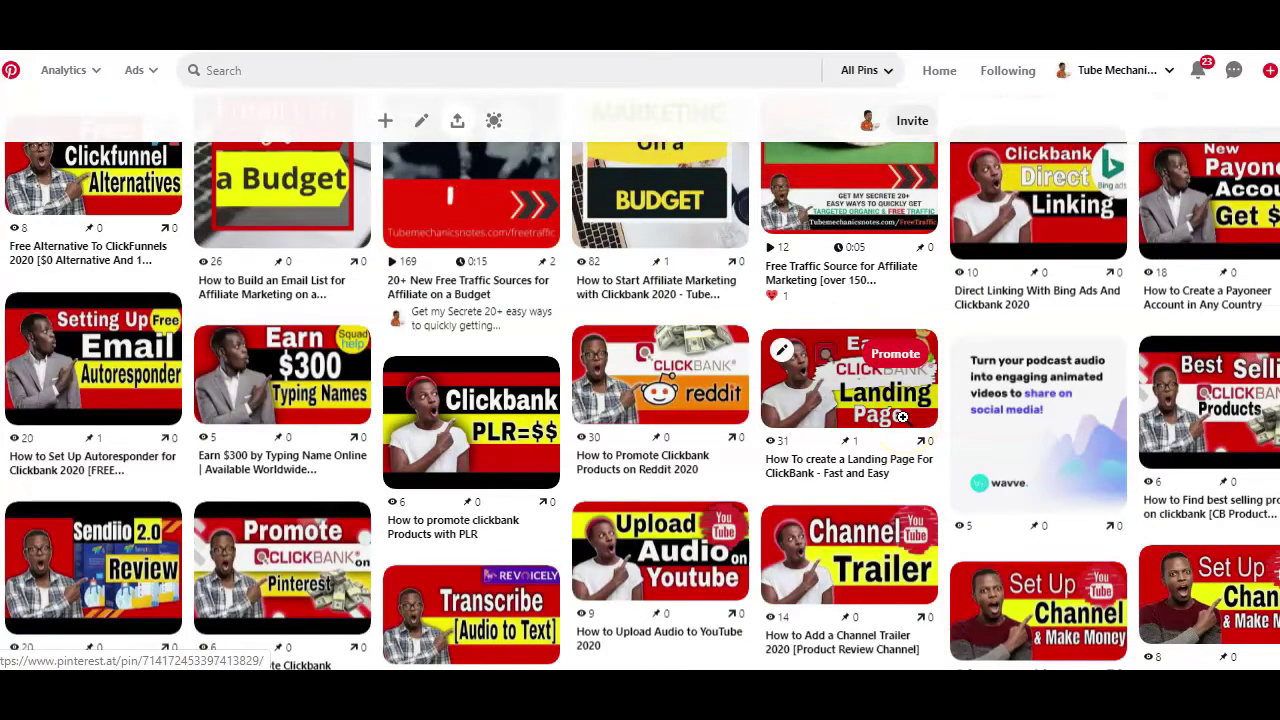
pyautogui.scroll(-1, 901, 416)
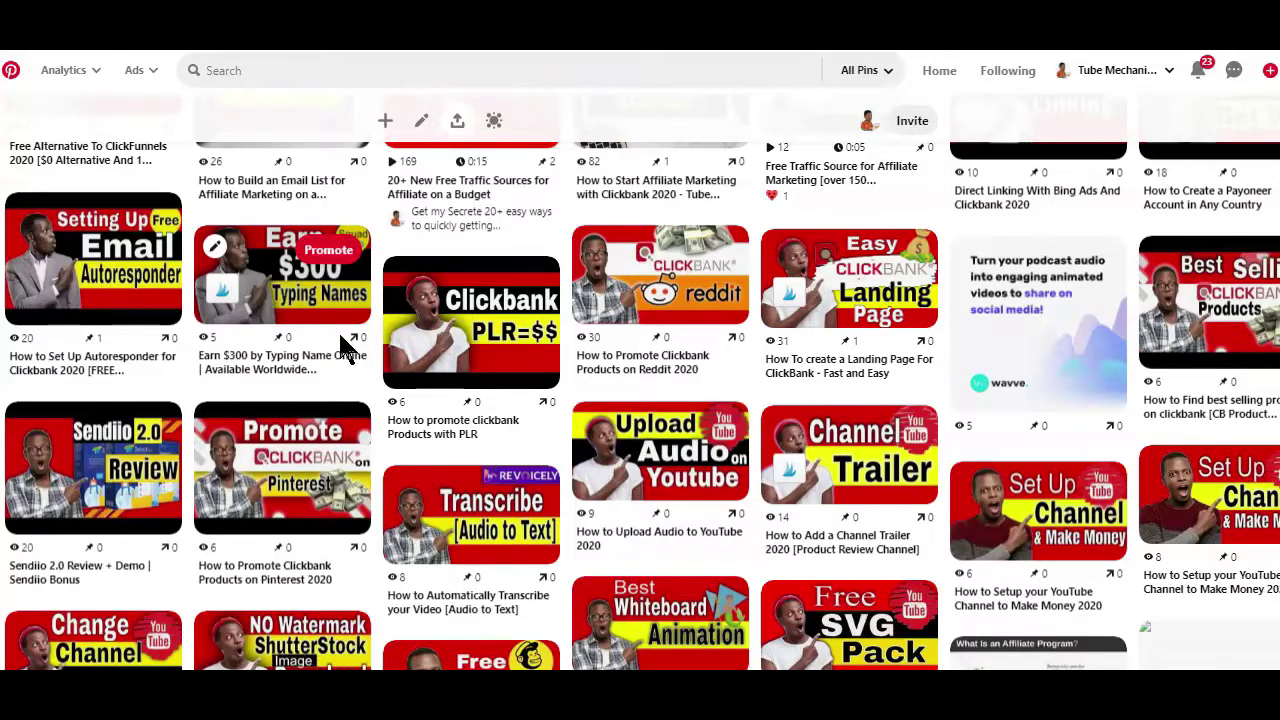
pyautogui.scroll(-10, 524, 397)
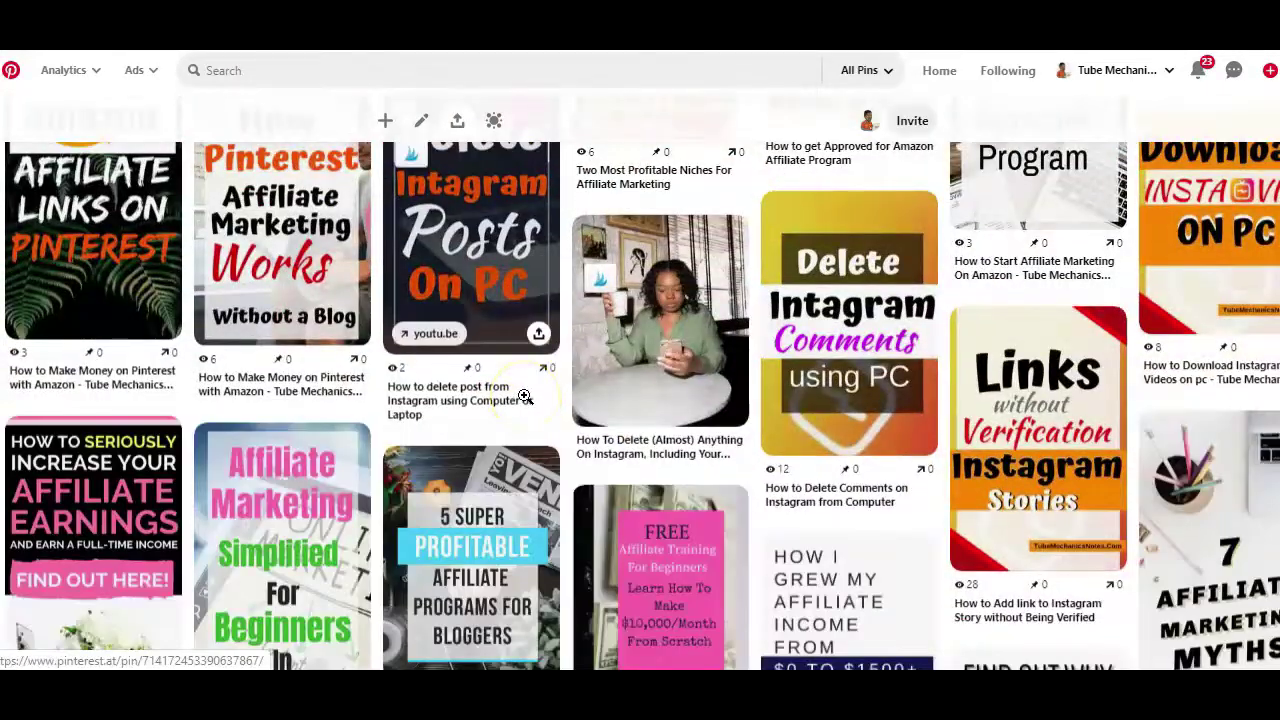
pyautogui.scroll(2, 524, 397)
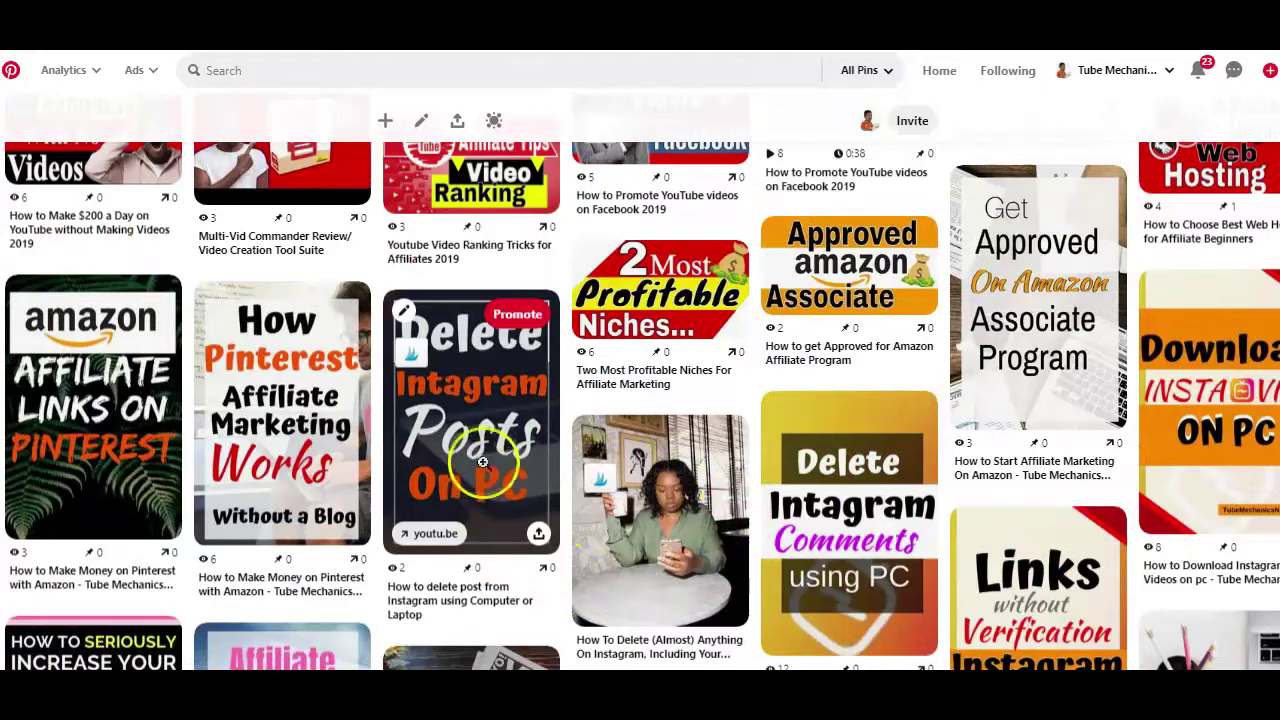
pyautogui.scroll(-5, 484, 467)
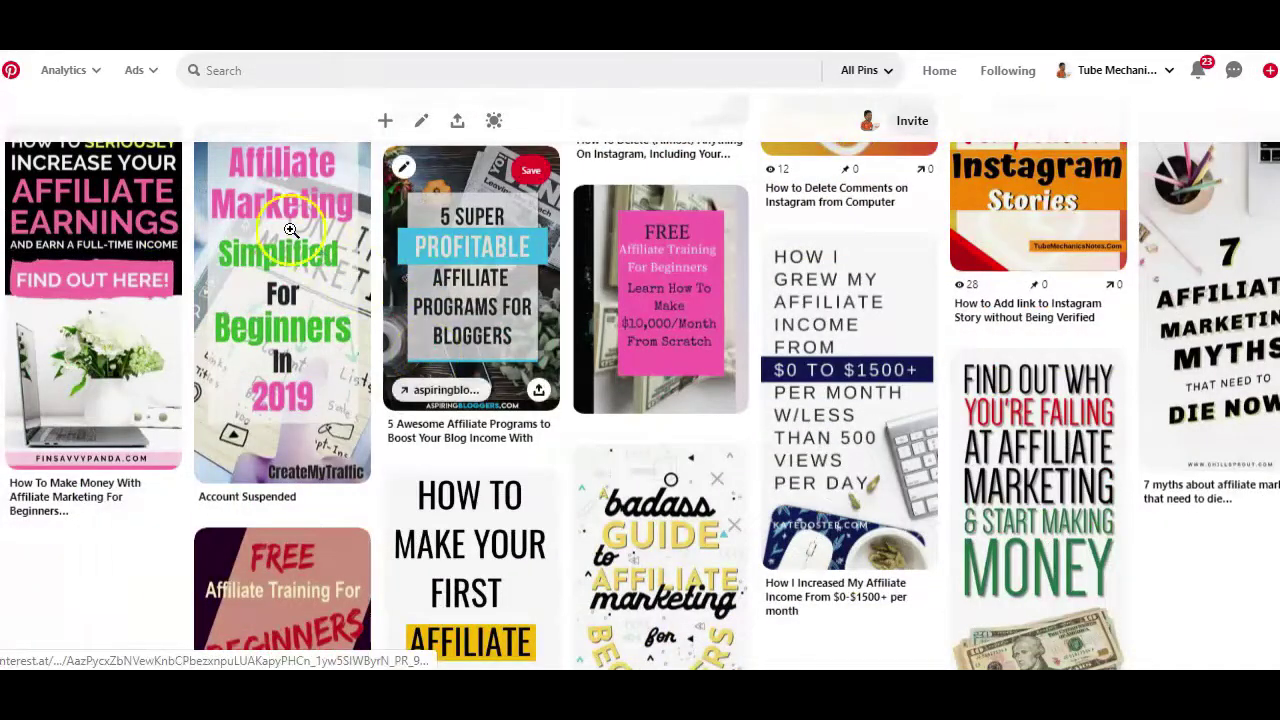
pyautogui.scroll(10, 100, 320)
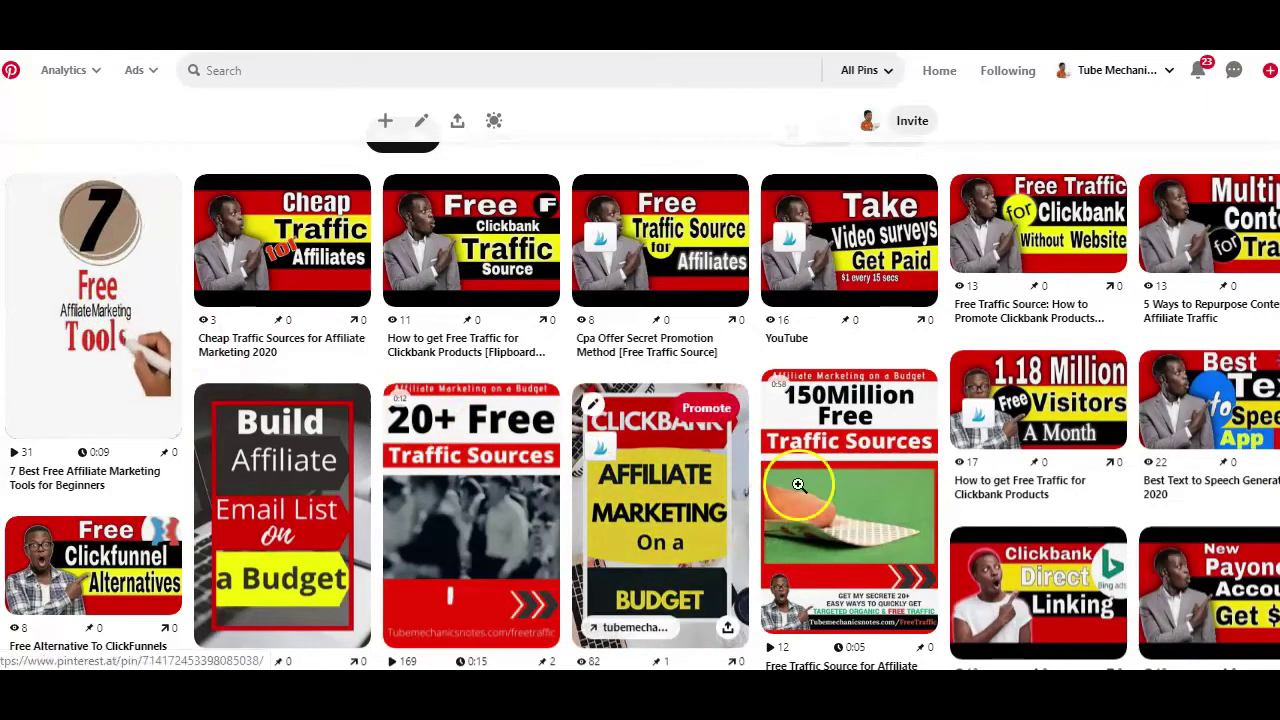
pyautogui.scroll(-1, 798, 485)
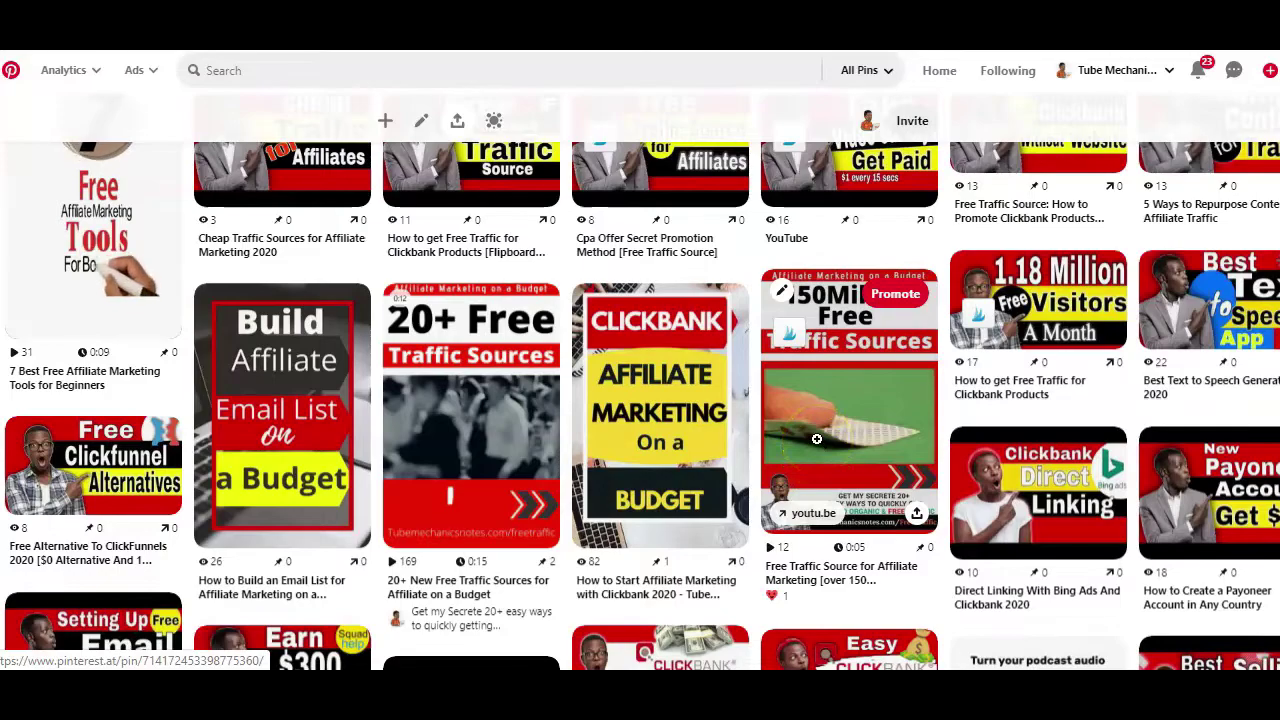
pyautogui.scroll(1, 817, 437)
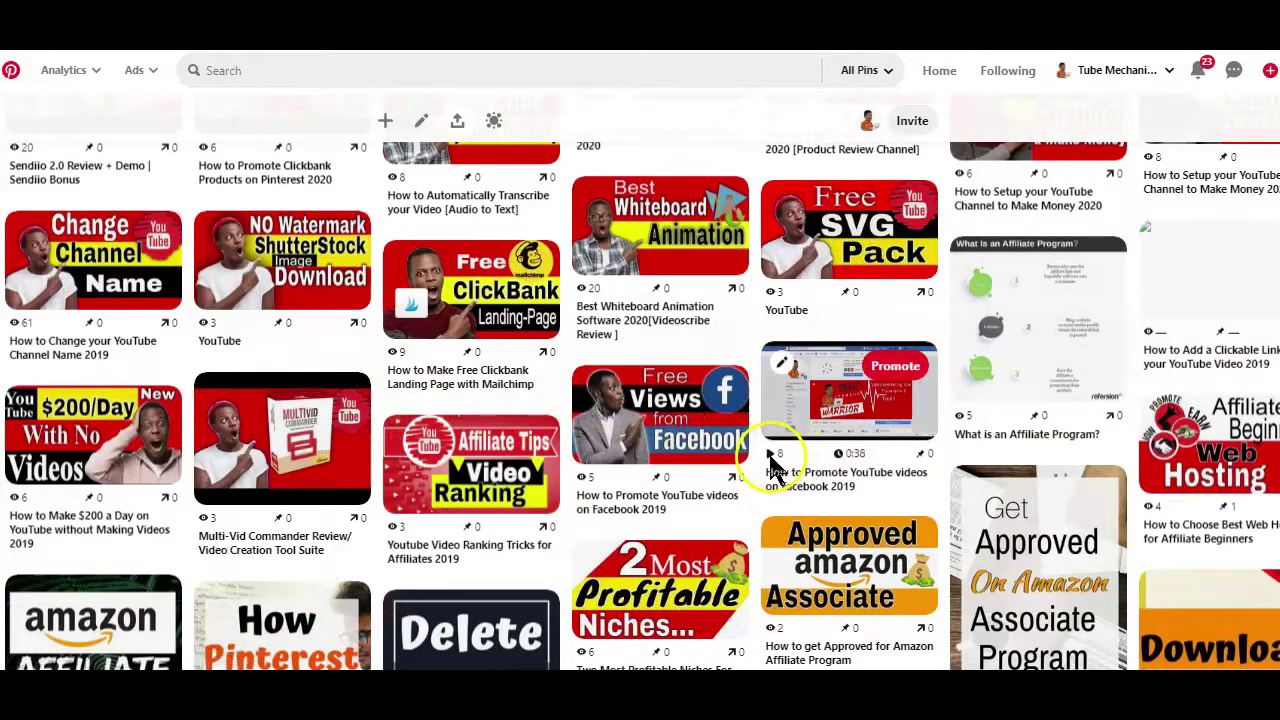
# View the video pin "How to Promote YouTube videos on Facebook 2019" with its statistics, and close it.
pyautogui.click(880, 405)
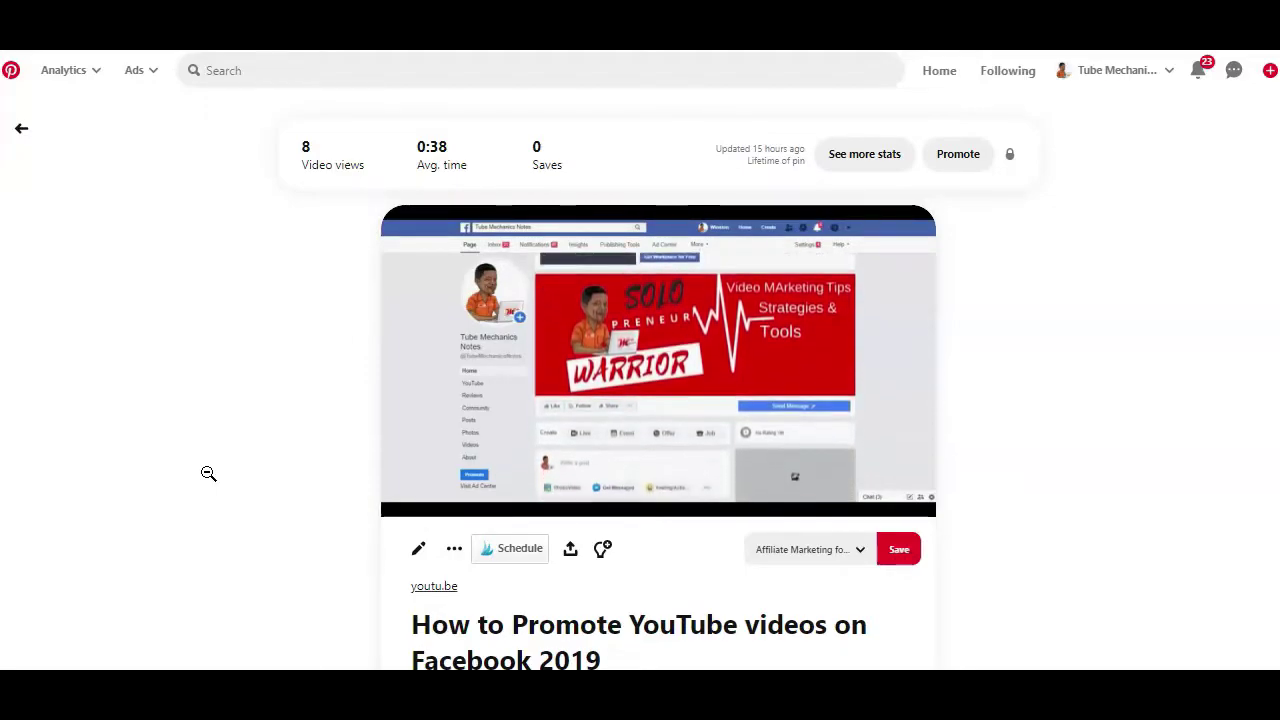
pyautogui.click(208, 473)
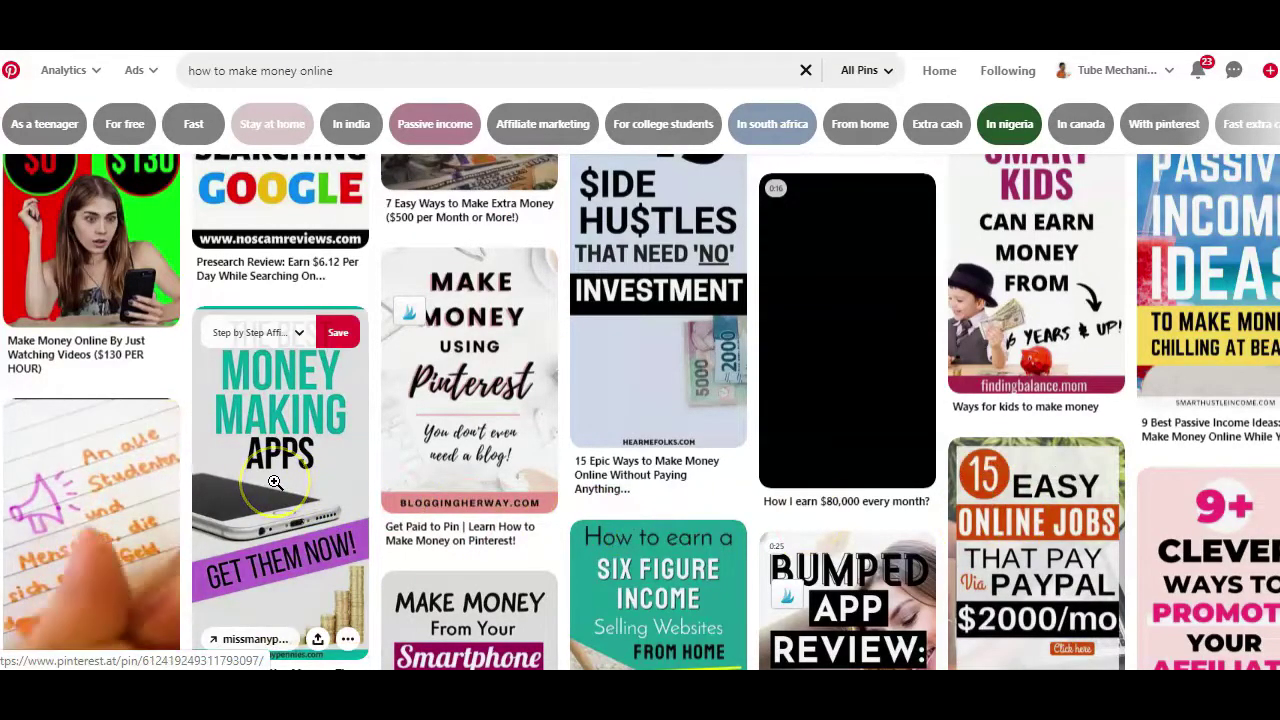
# Look through the "how to make money online" search results and compare video pins with image pins.
pyautogui.scroll(-1, 275, 483)
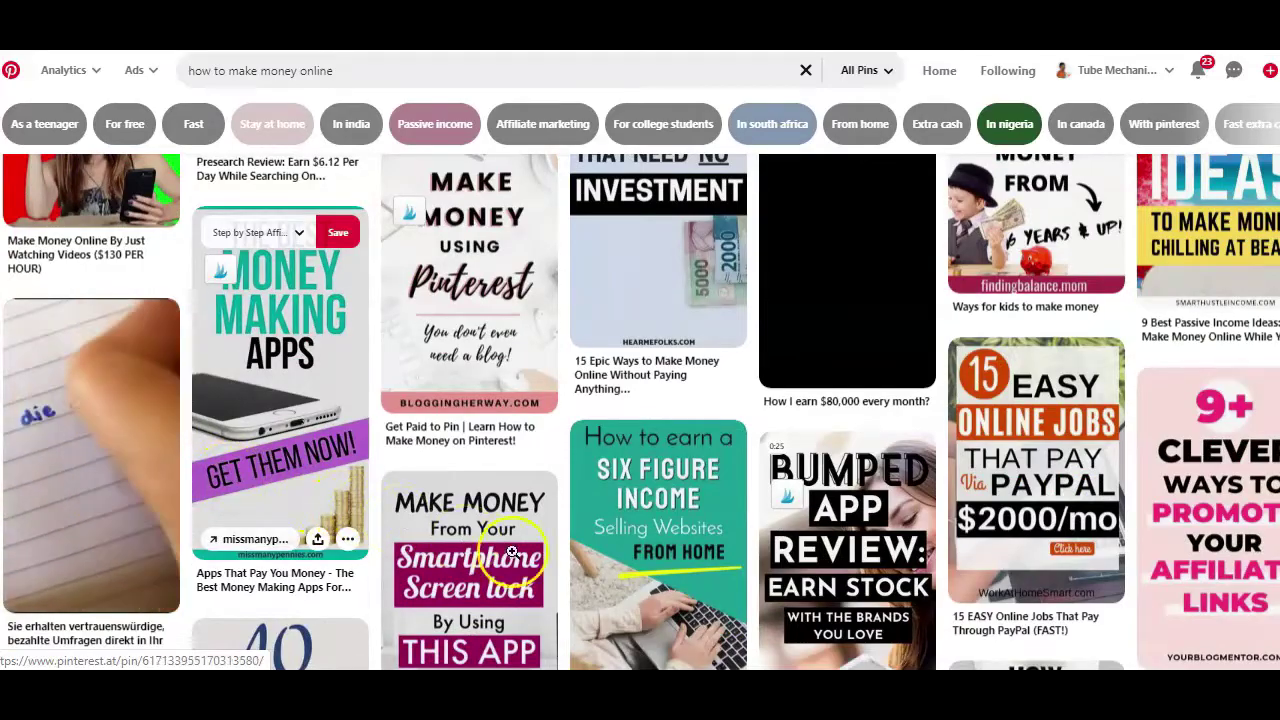
pyautogui.scroll(1, 570, 558)
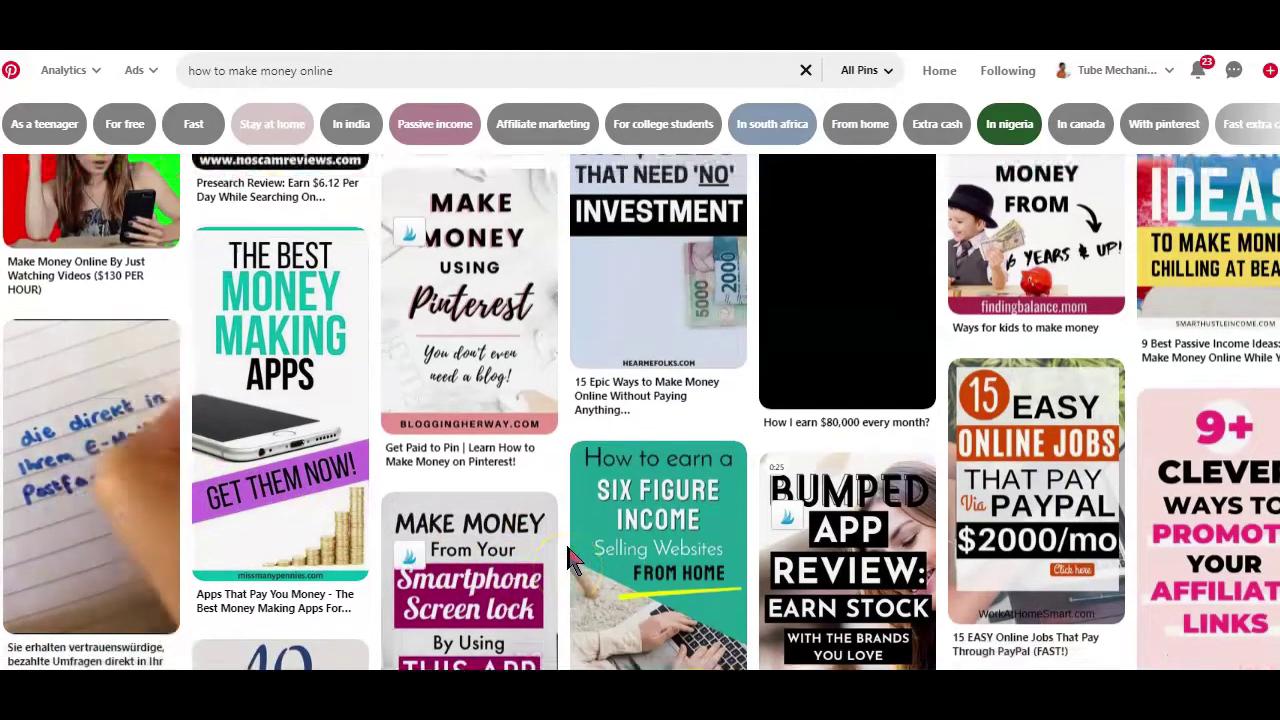
pyautogui.scroll(5, 570, 558)
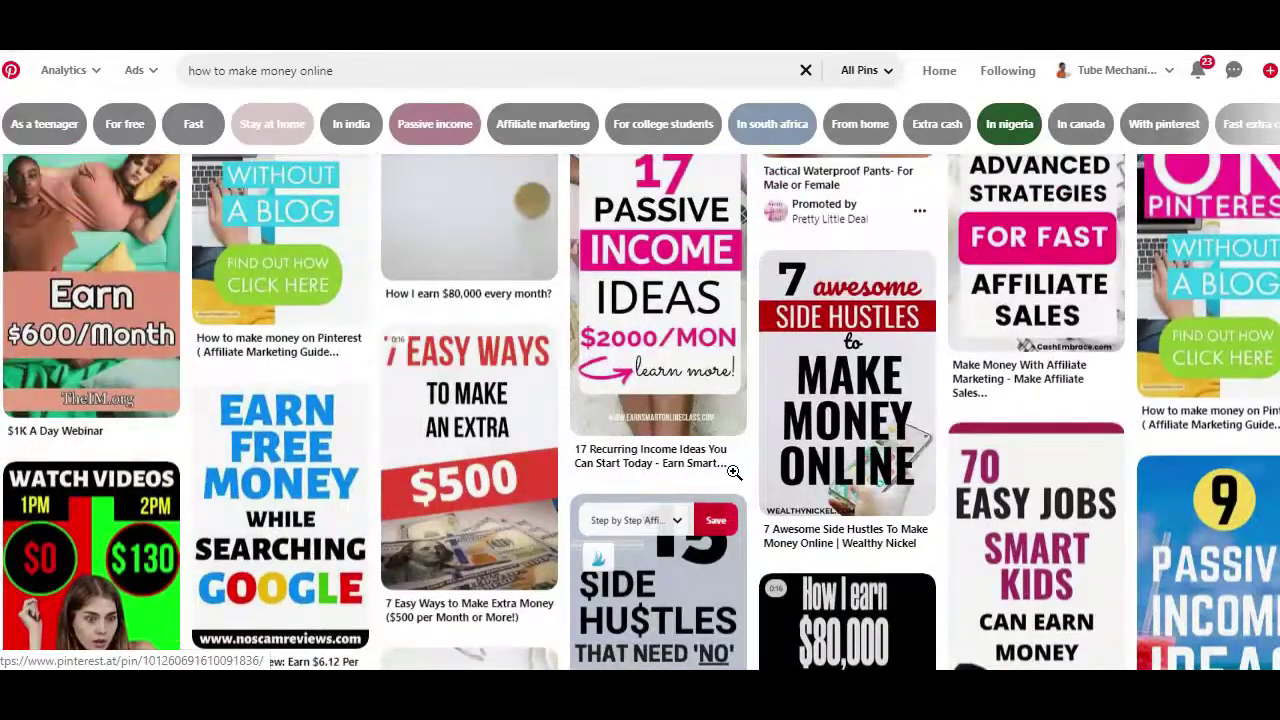
pyautogui.scroll(2, 733, 471)
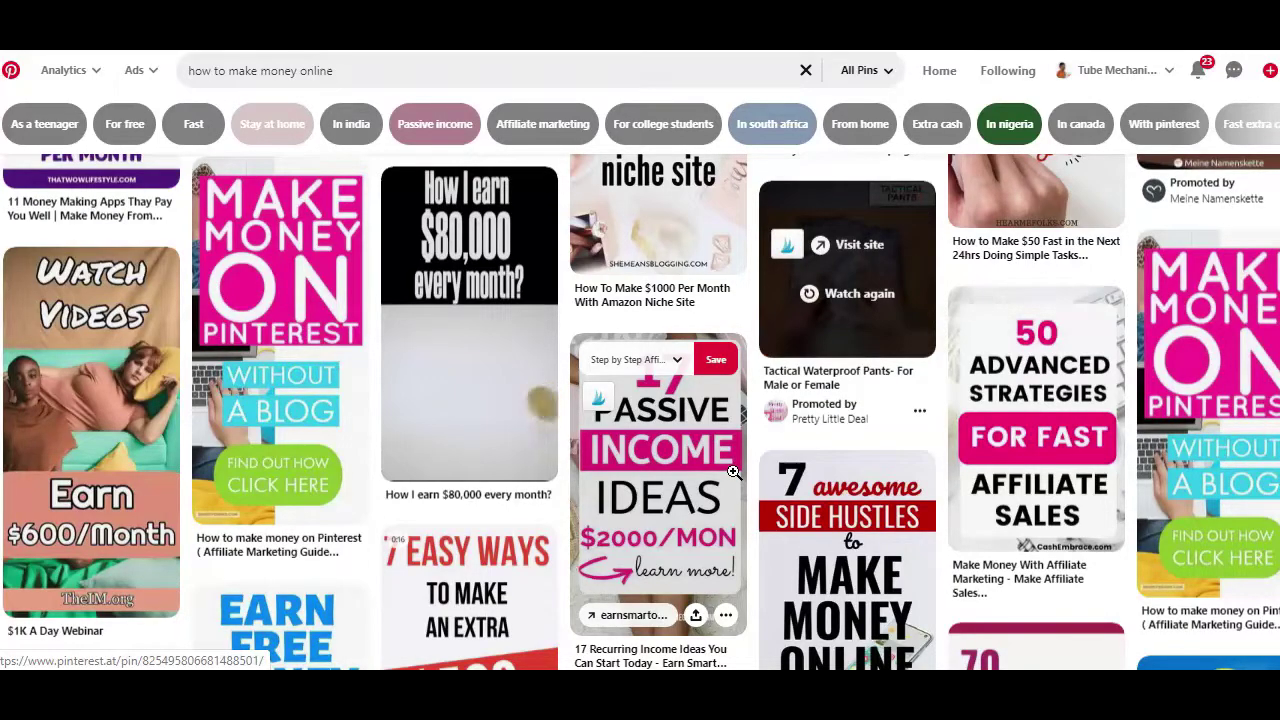
pyautogui.click(638, 408)
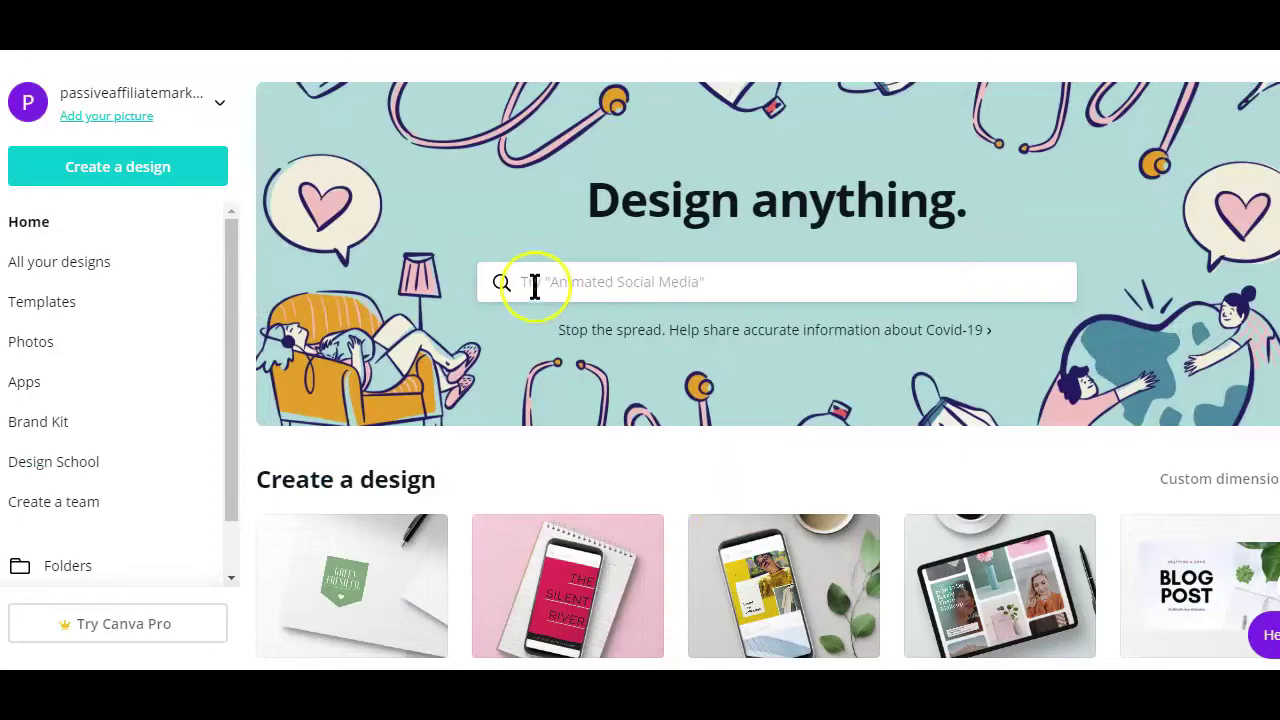
# Switch to Canva, search for "Pinterest Video Pins" and choose the Pinterest Video Pin design type.
pyautogui.click(536, 283)
pyautogui.write('Pinterest Video Pins')
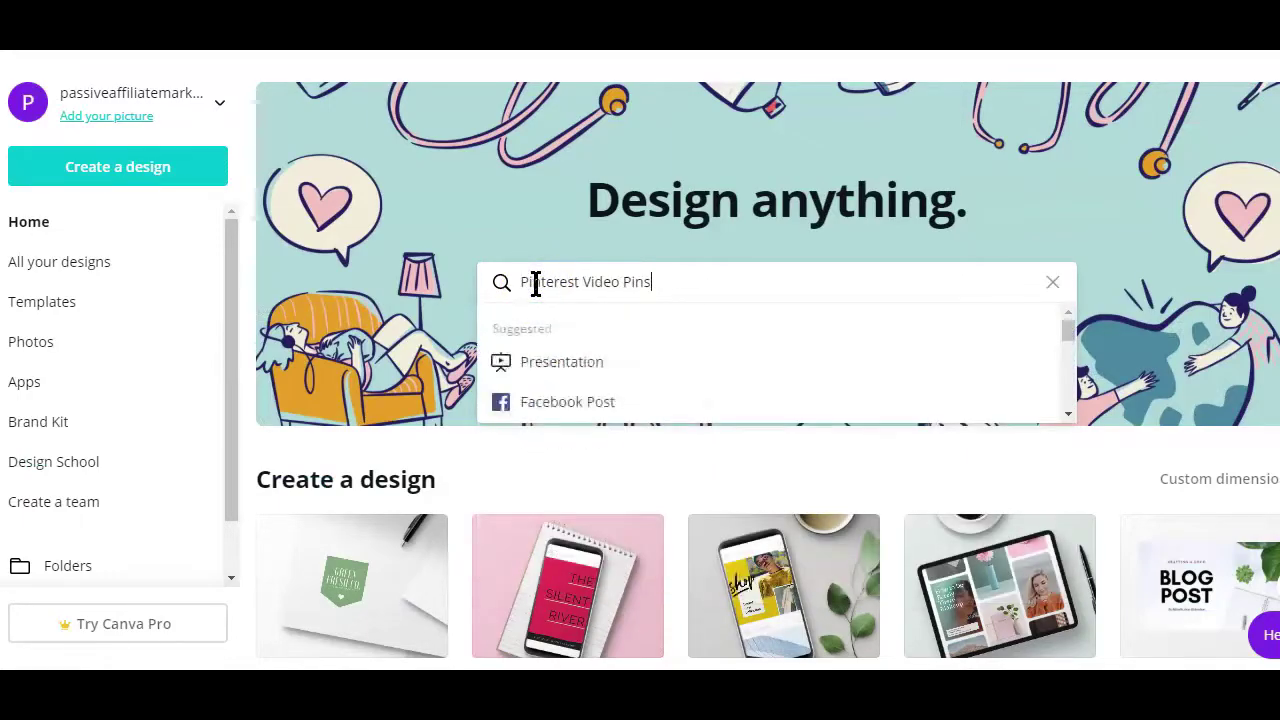
pyautogui.click(588, 366)
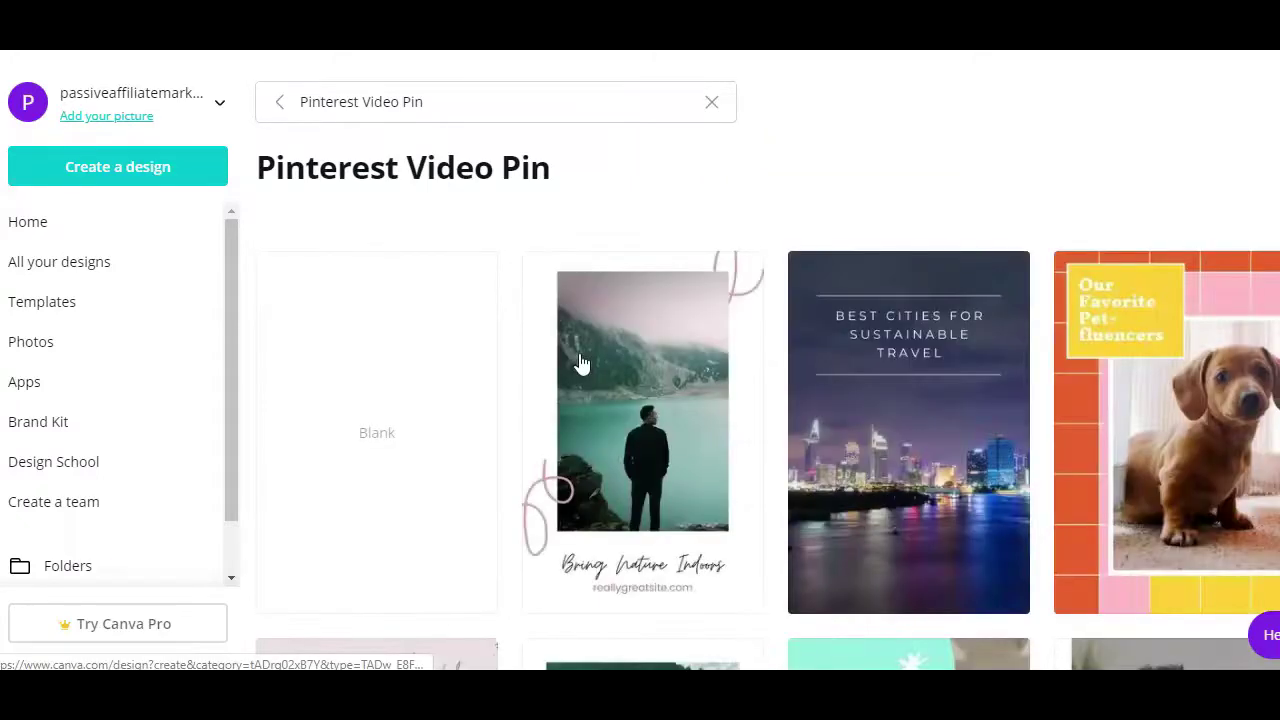
# Find the green "Destressing with Art" template among the Pinterest Video Pin templates and open it for editing.
pyautogui.scroll(-5, 657, 322)
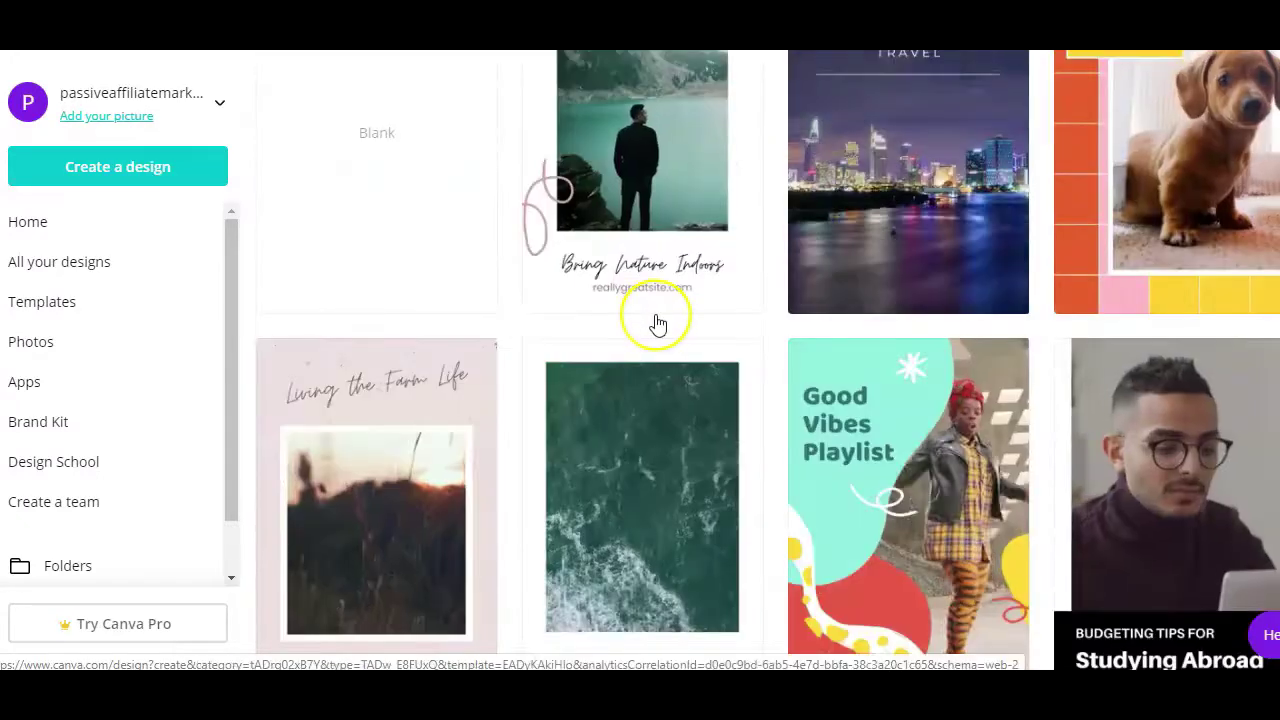
pyautogui.scroll(-4, 657, 322)
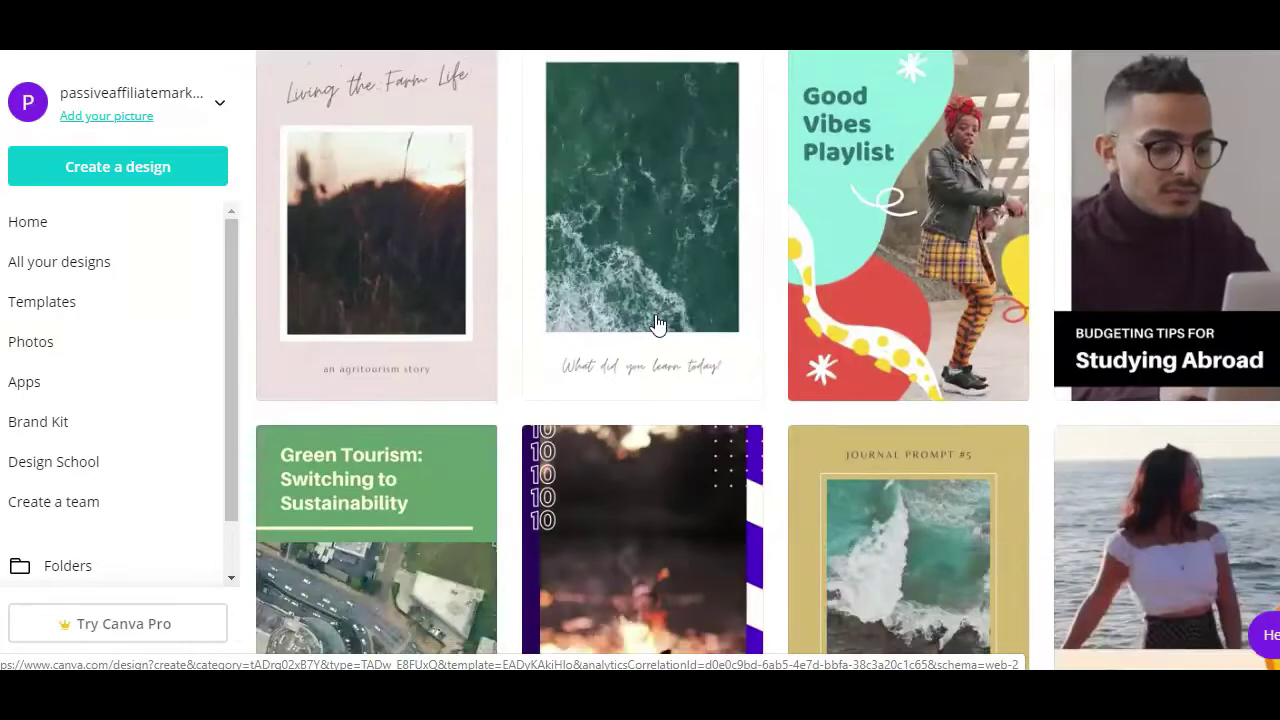
pyautogui.scroll(-4, 657, 322)
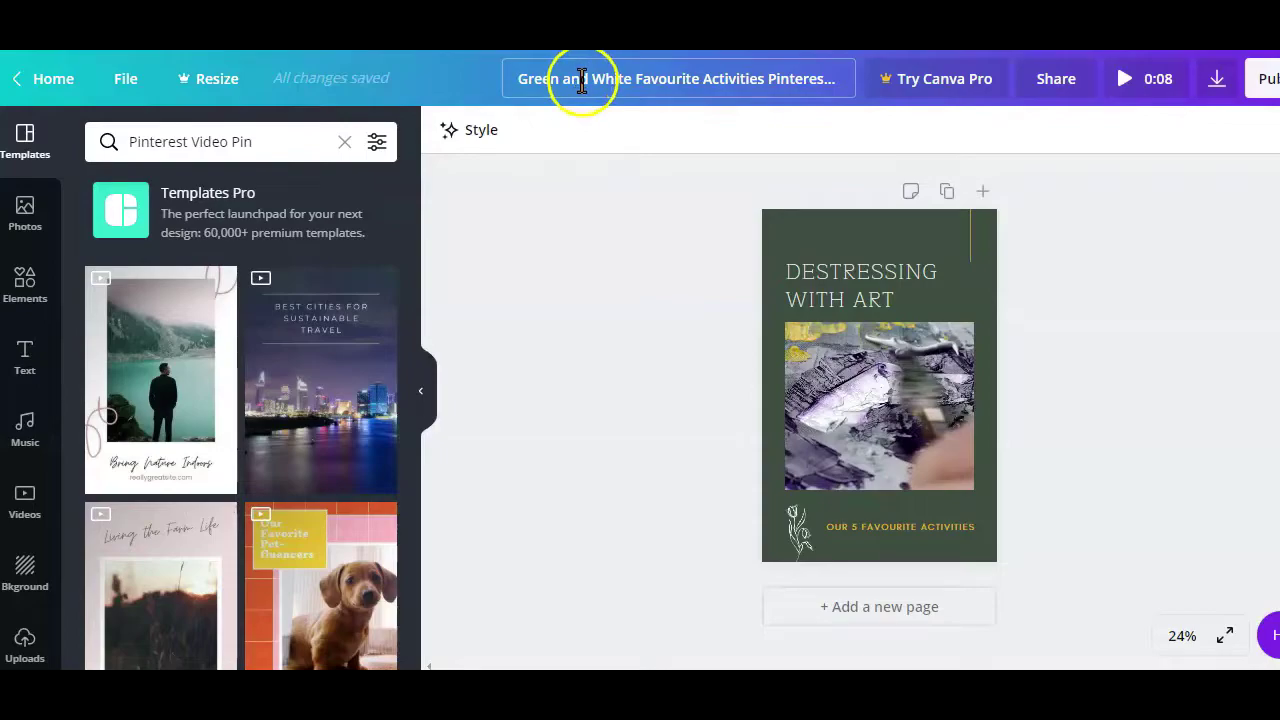
# Delete the "Destressing with Art" heading, the video, the flower graphic and the "Our 5 Favourite Activities" caption from the page.
pyautogui.click(897, 243)
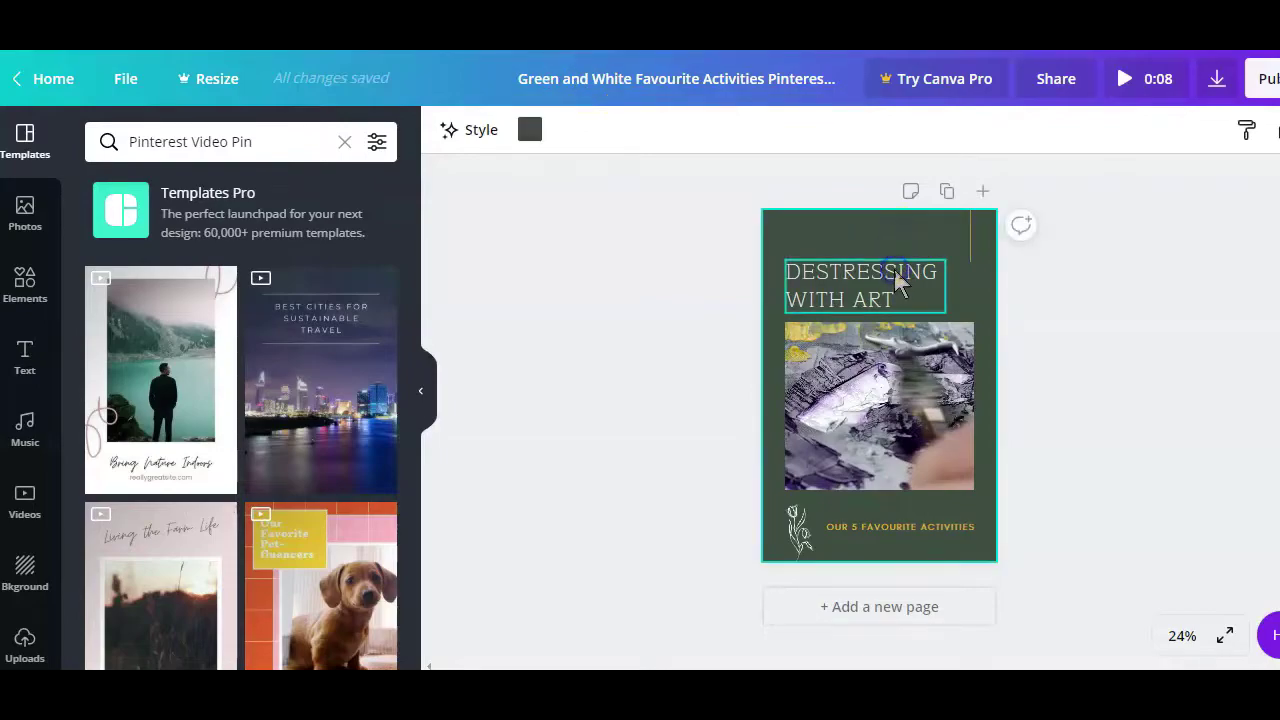
pyautogui.click(897, 281)
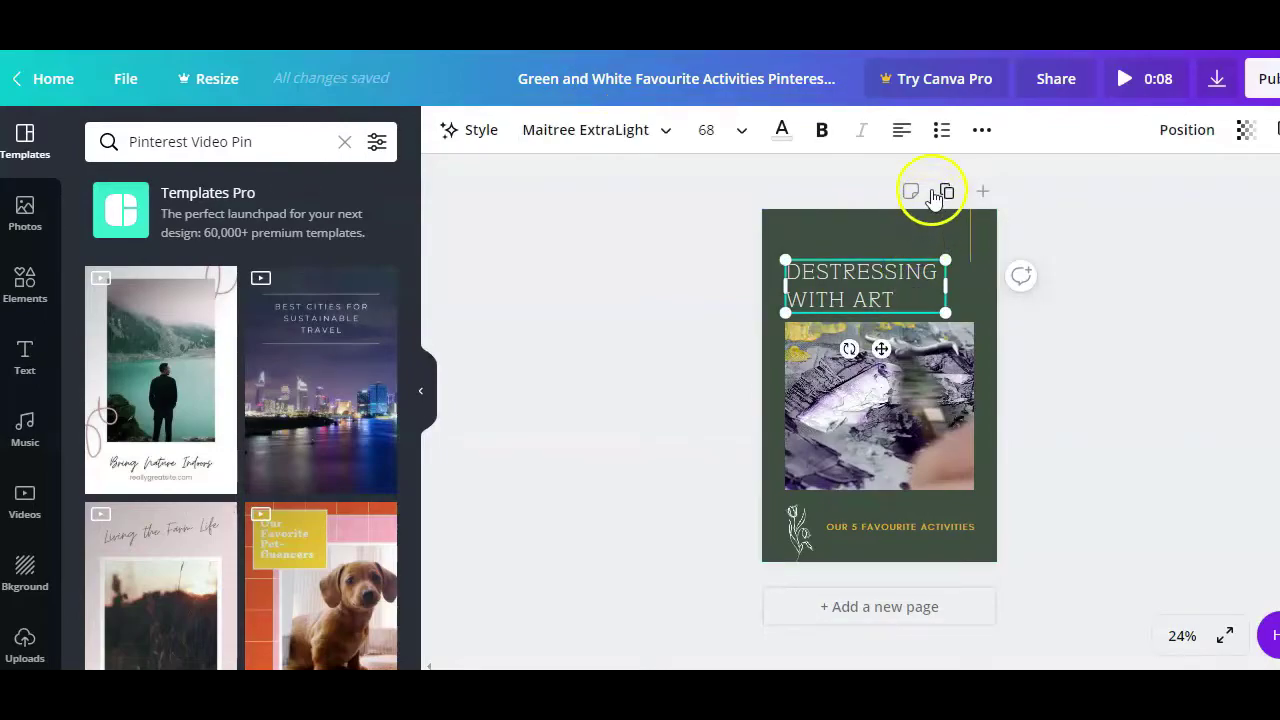
pyautogui.press('Delete')
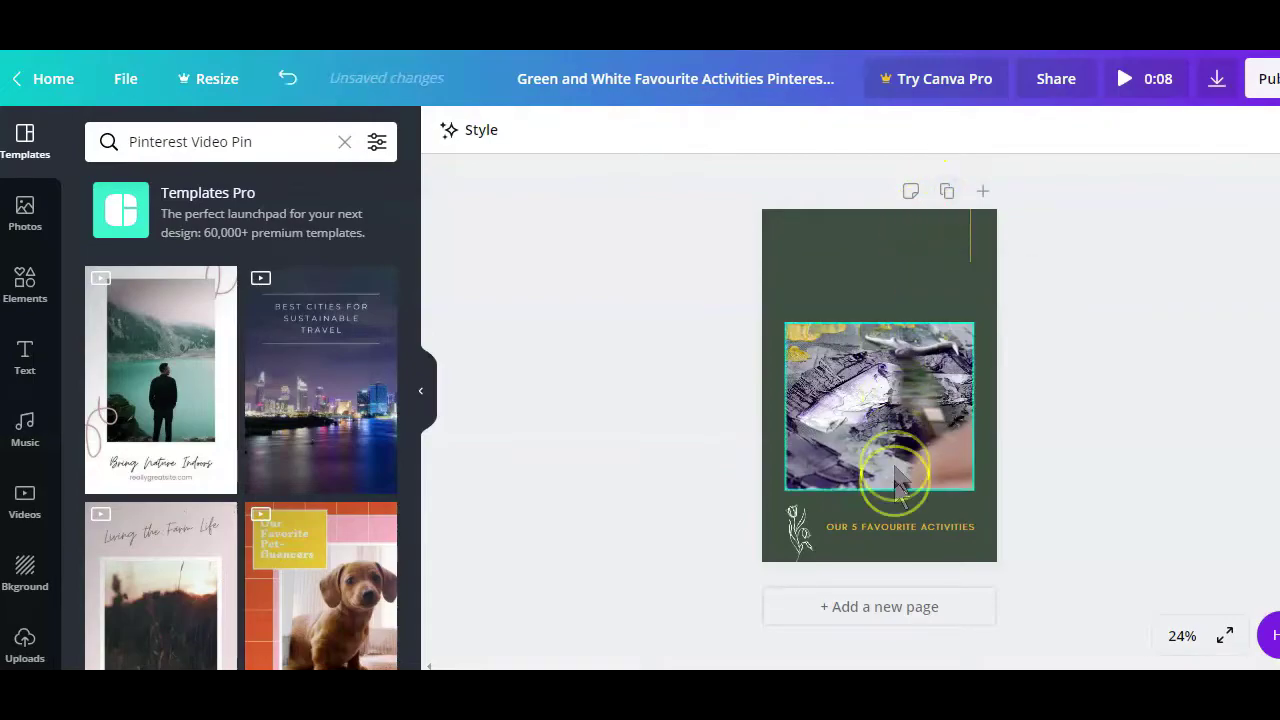
pyautogui.click(897, 530)
pyautogui.press('Delete')
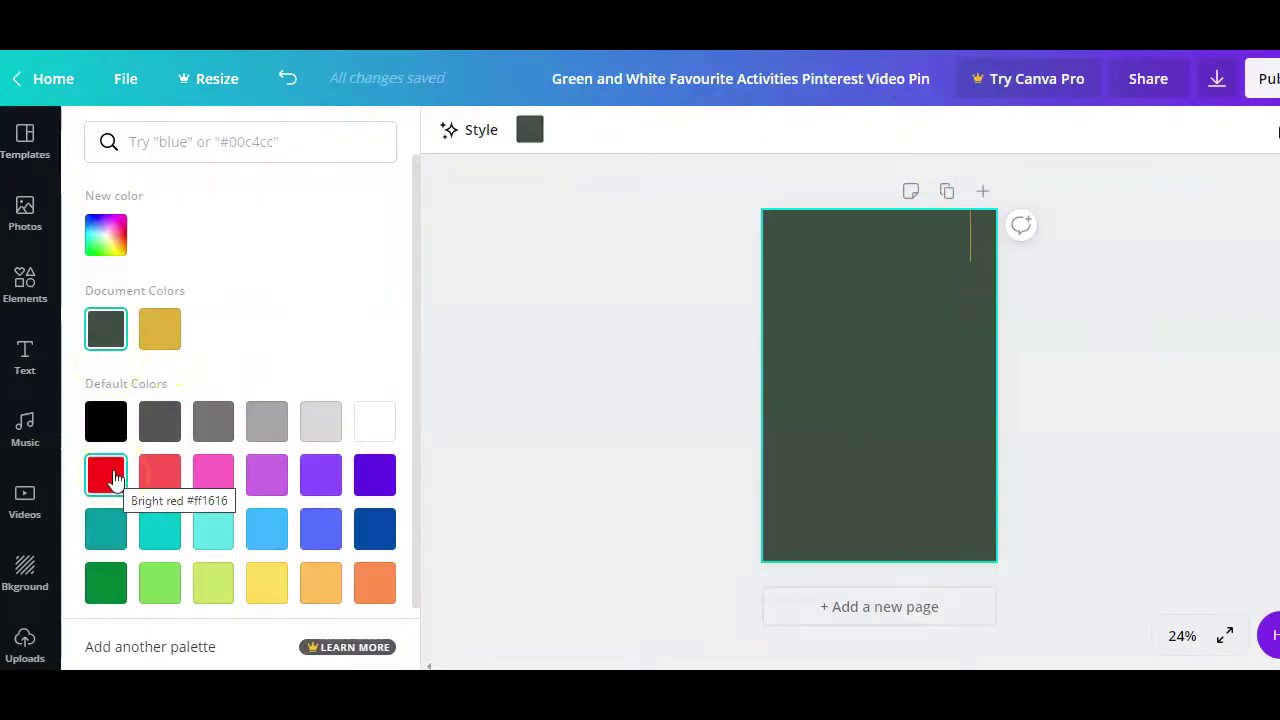
# Change the page background from dark green to a custom red entered as a hex colour code.
pyautogui.click(106, 236)
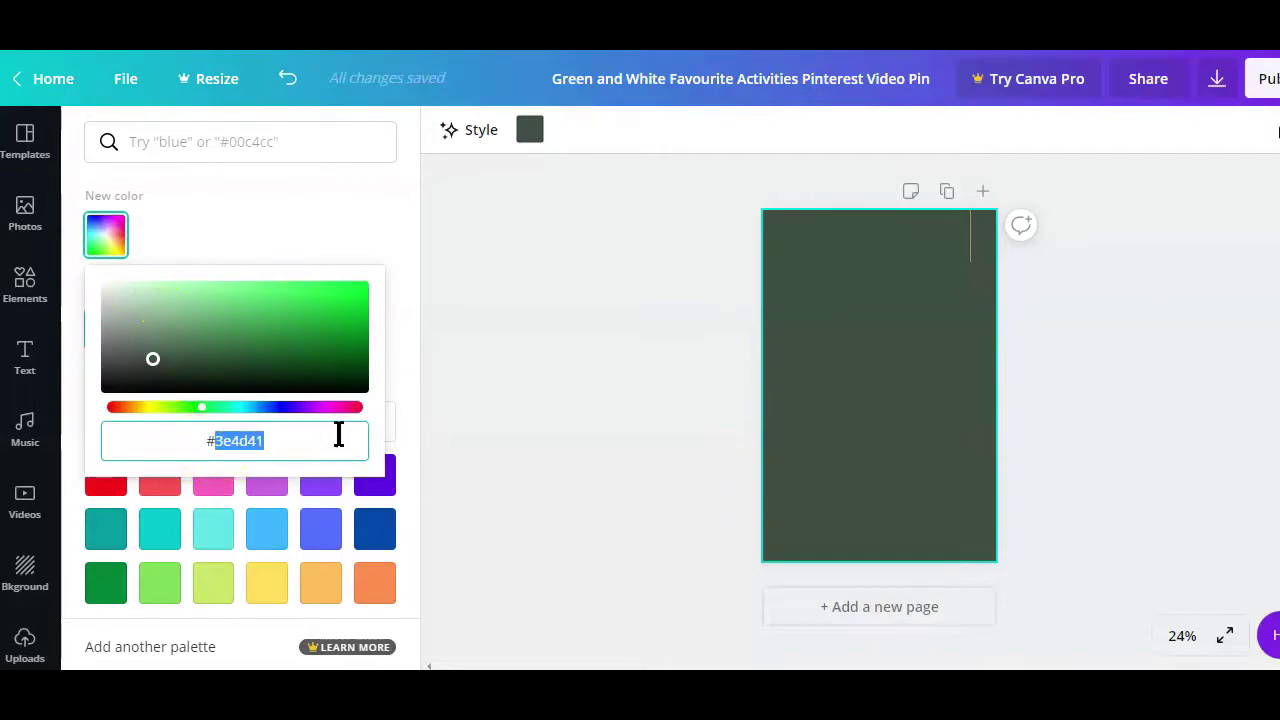
pyautogui.write('#e000')
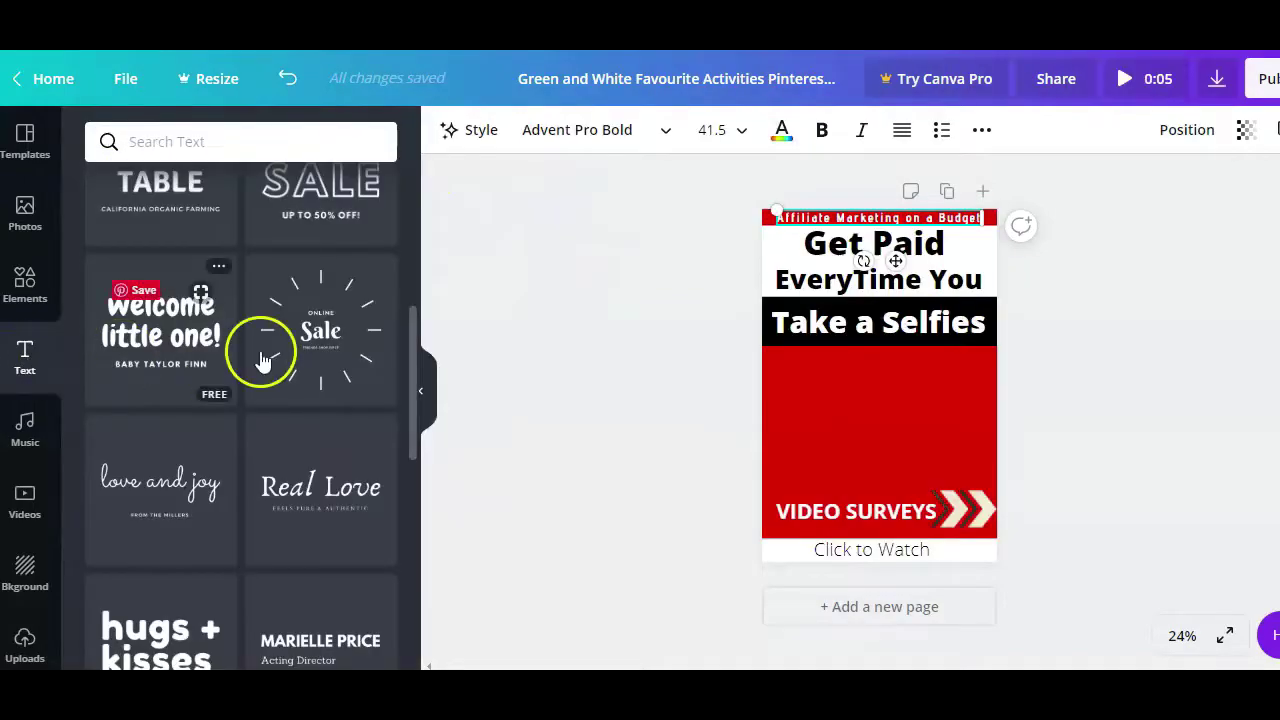
# Adjust the positions of the "Get Paid", "EveryTime You" and "Take a Selfies" text lines so the headline is evenly spaced.
pyautogui.scroll(5, 263, 360)
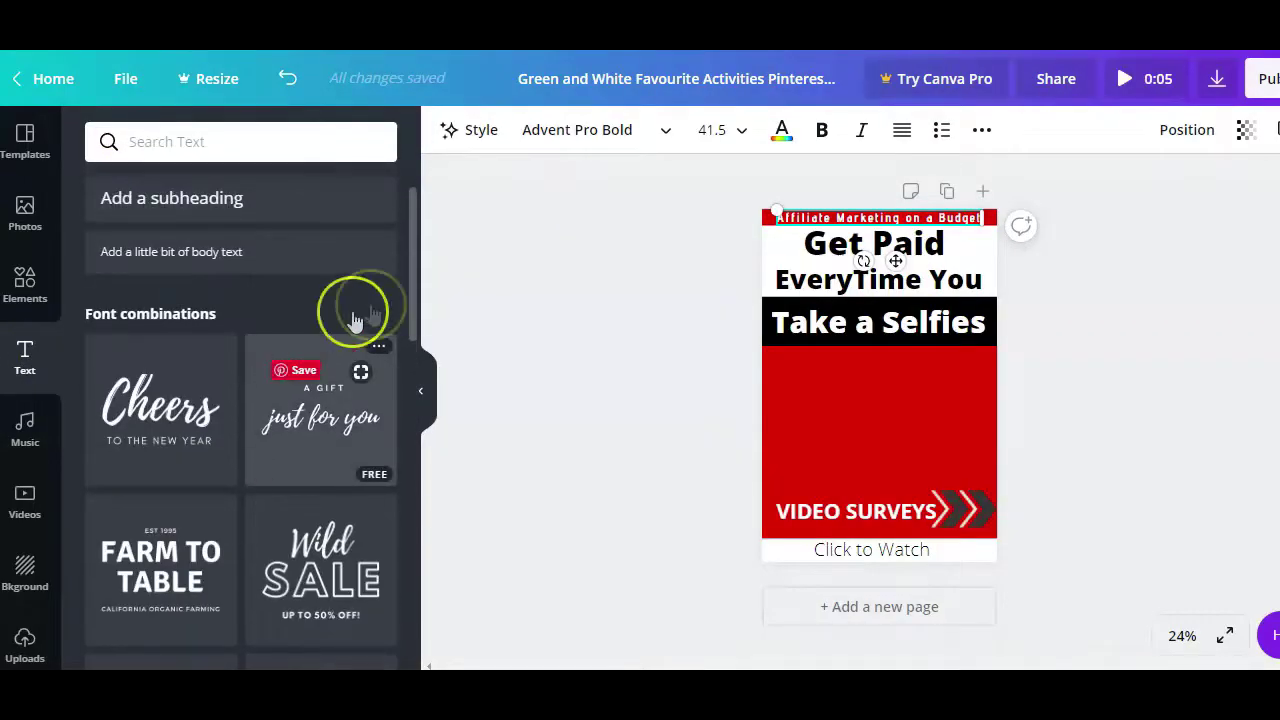
pyautogui.click(843, 335)
pyautogui.moveTo(738, 340)
pyautogui.mouseDown()
pyautogui.moveTo(694, 357)
pyautogui.moveTo(740, 343)
pyautogui.mouseUp()
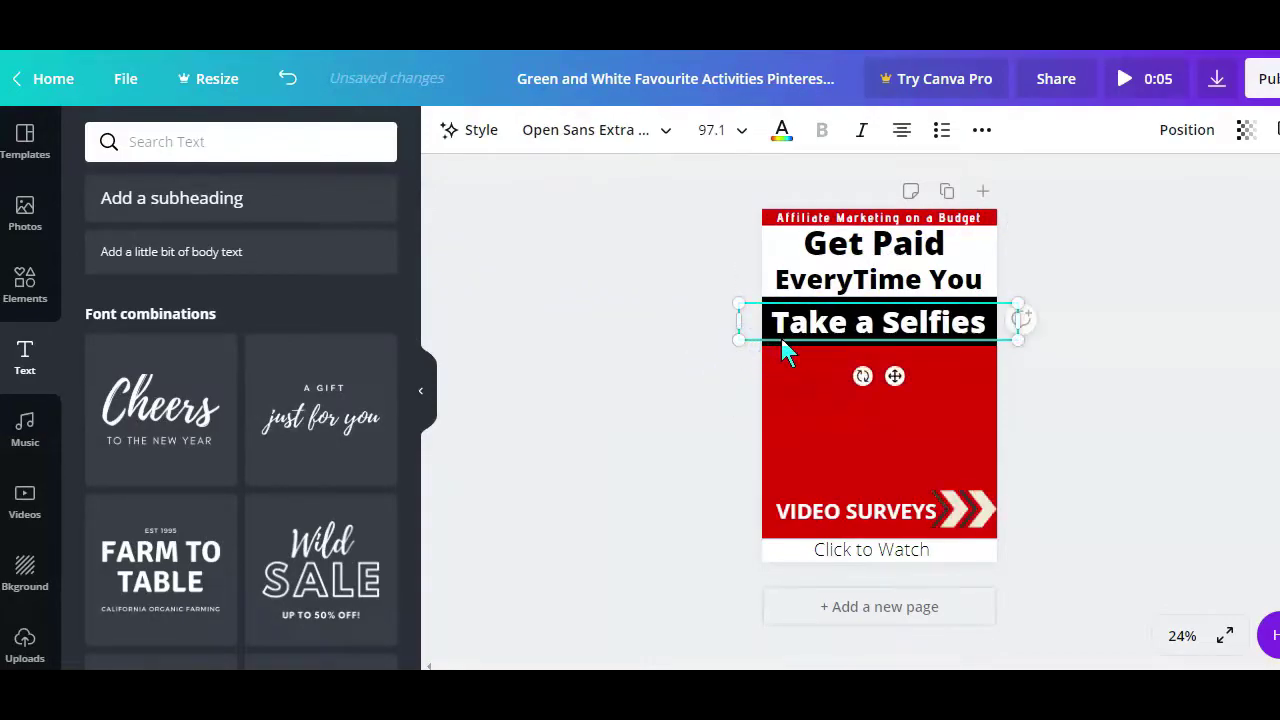
pyautogui.click(862, 255)
pyautogui.moveTo(845, 266)
pyautogui.mouseDown()
pyautogui.moveTo(851, 251)
pyautogui.moveTo(817, 294)
pyautogui.moveTo(851, 257)
pyautogui.moveTo(834, 437)
pyautogui.moveTo(840, 283)
pyautogui.mouseUp()
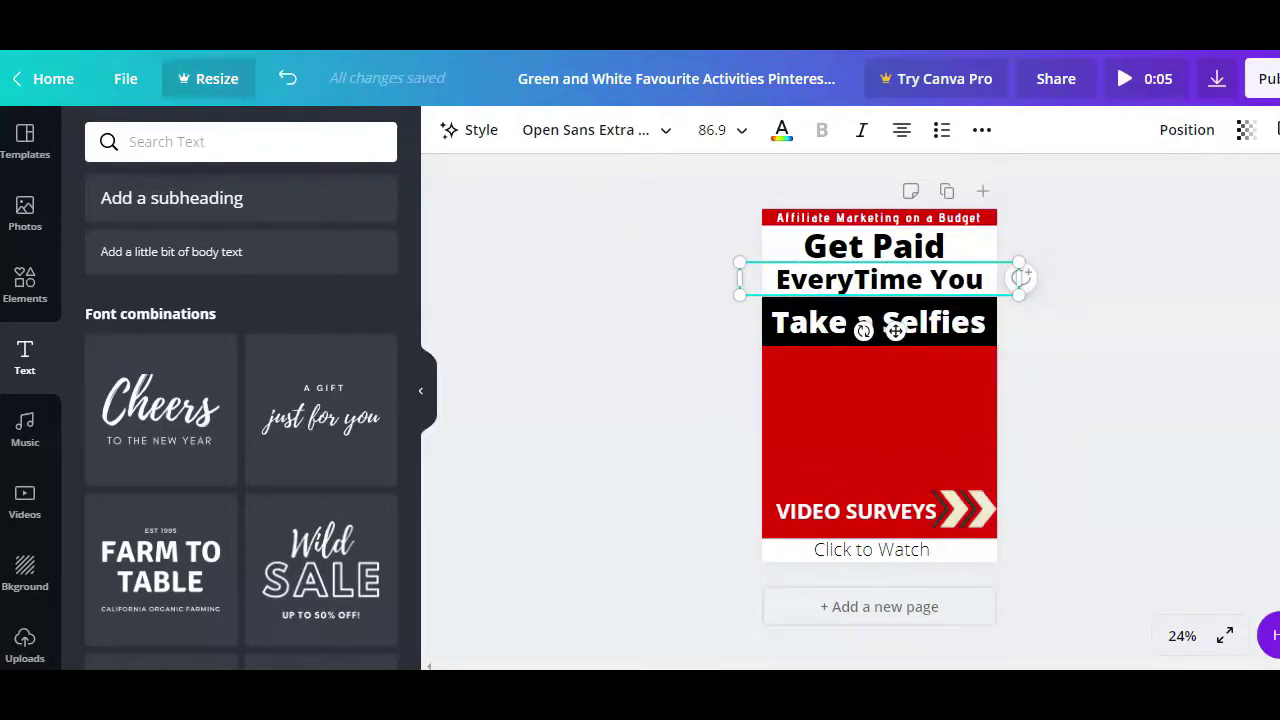
pyautogui.click(910, 425)
pyautogui.click(860, 398)
pyautogui.click(892, 422)
pyautogui.click(888, 419)
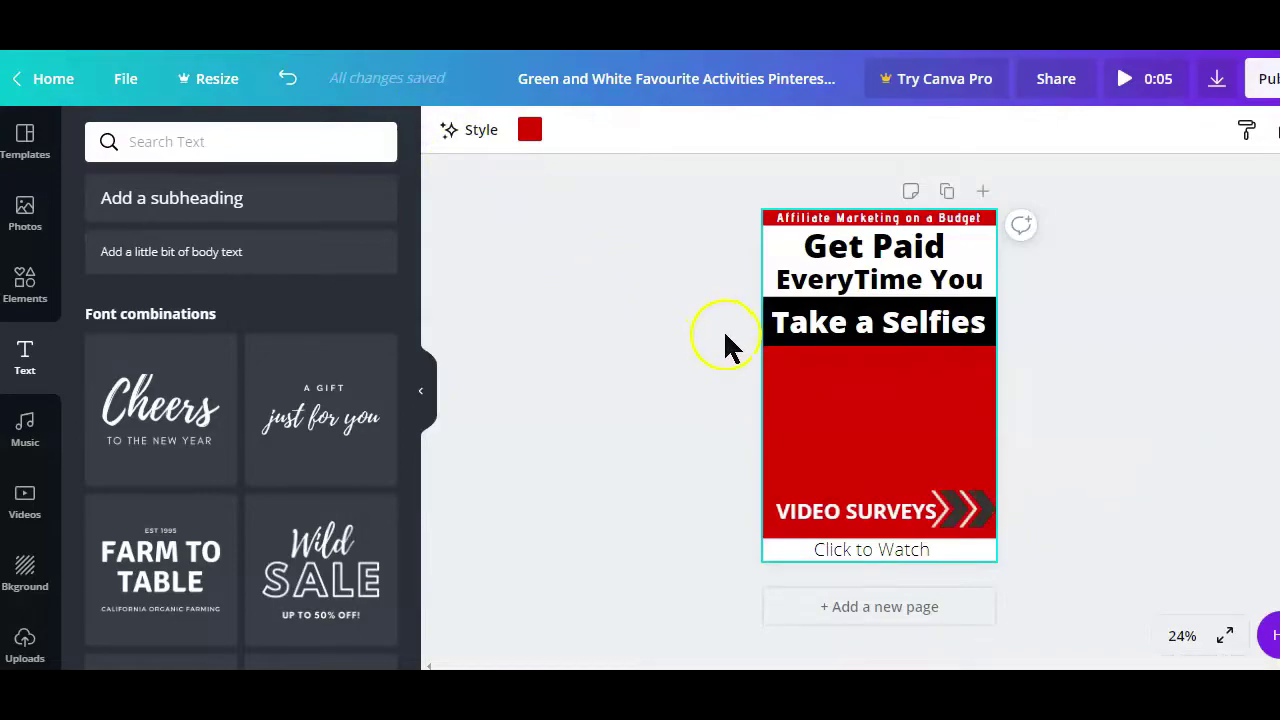
# Look through the stock video categories, from Beach and Business to People, for a clip suited to the pin.
pyautogui.click(24, 500)
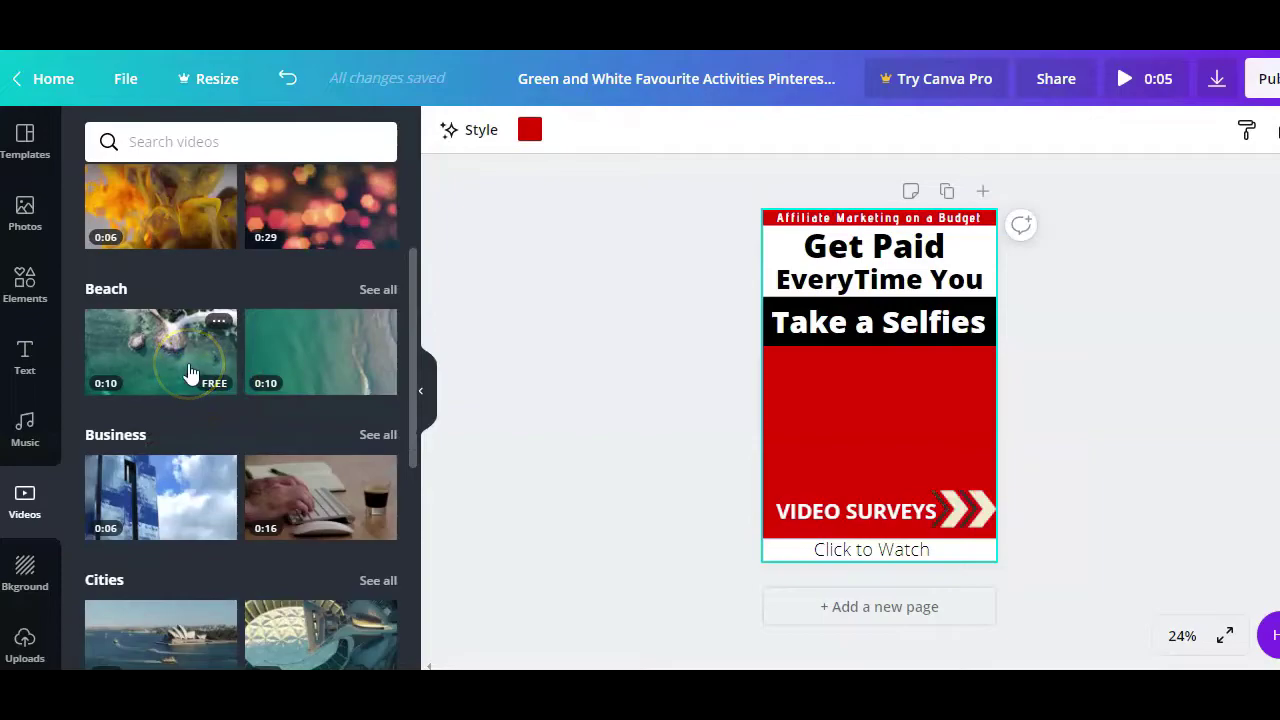
pyautogui.scroll(-3, 346, 378)
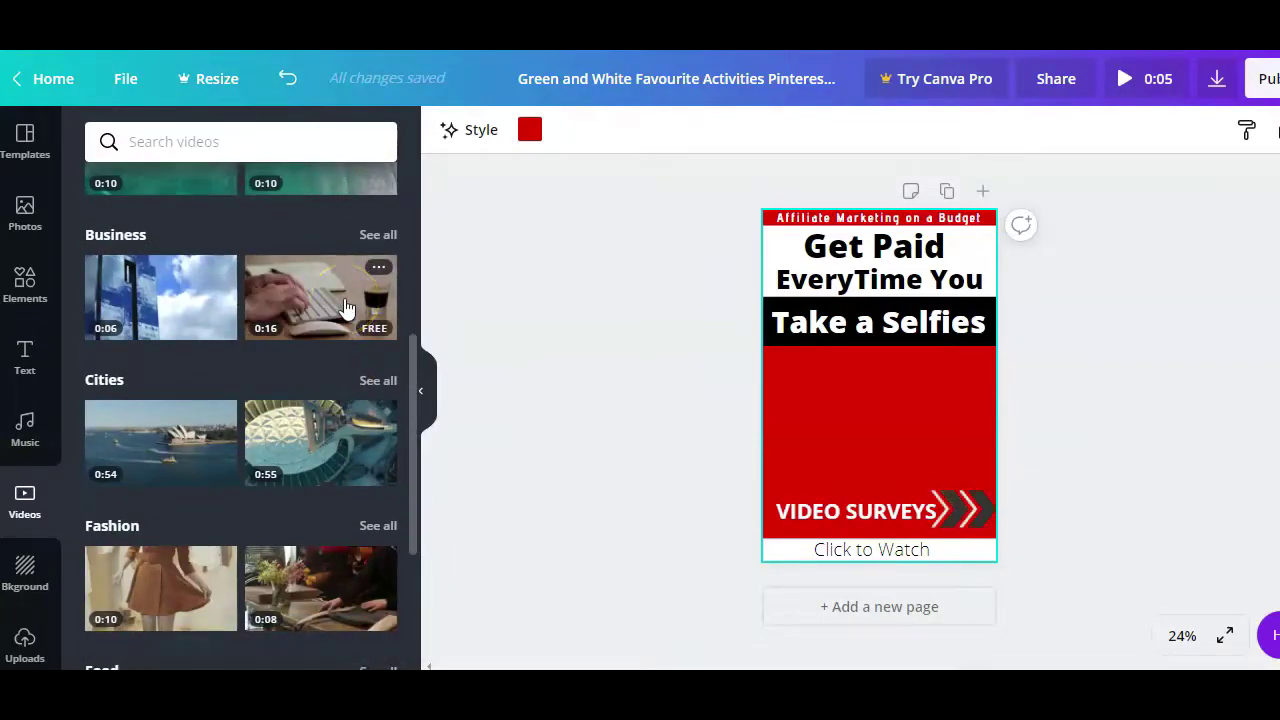
pyautogui.scroll(-3, 183, 372)
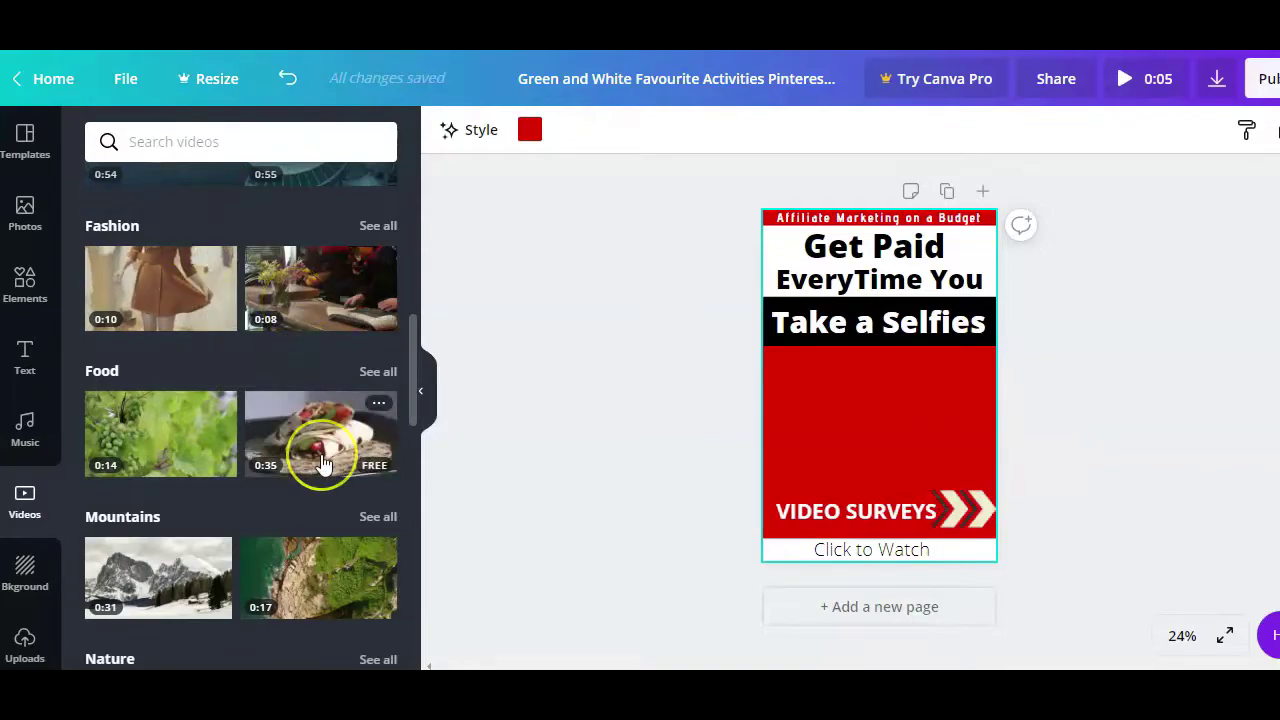
pyautogui.scroll(-3, 324, 462)
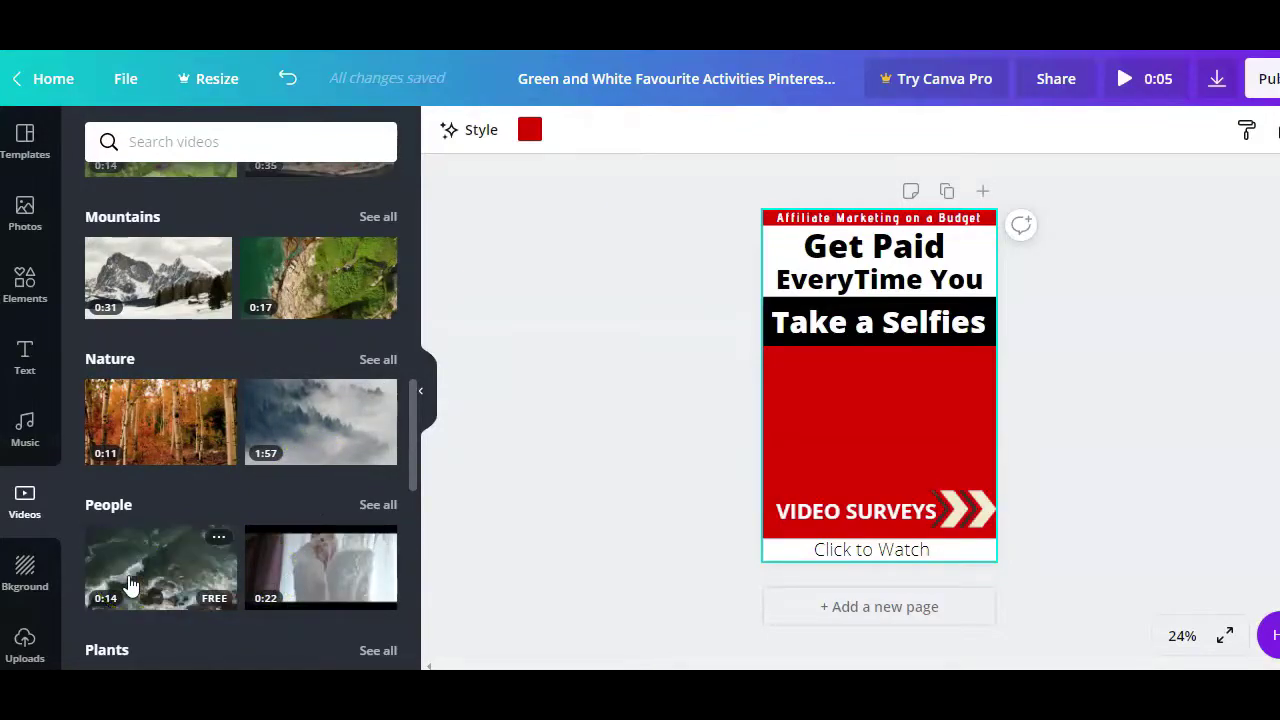
pyautogui.scroll(3, 165, 455)
pyautogui.scroll(5, 167, 458)
# Switch to Pexels and look through the "selfies" video results for a clip that matches the headline.
pyautogui.scroll(-10, 177, 271)
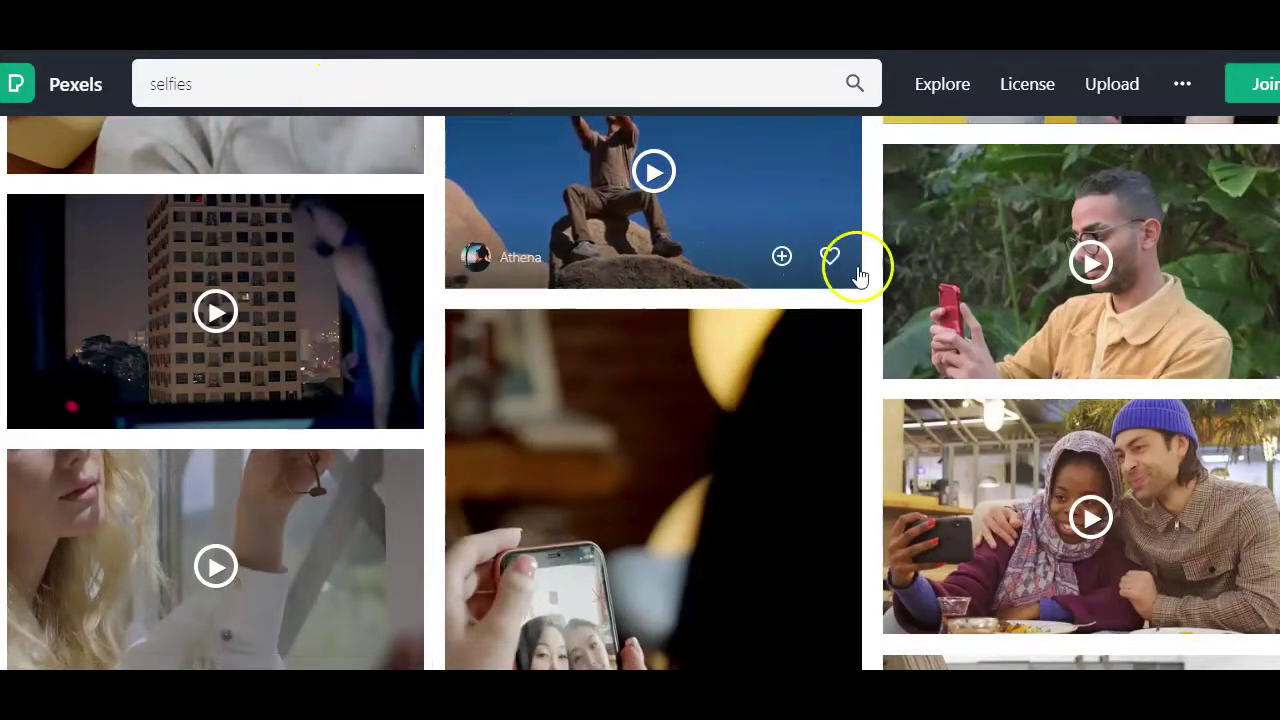
pyautogui.scroll(5, 1128, 380)
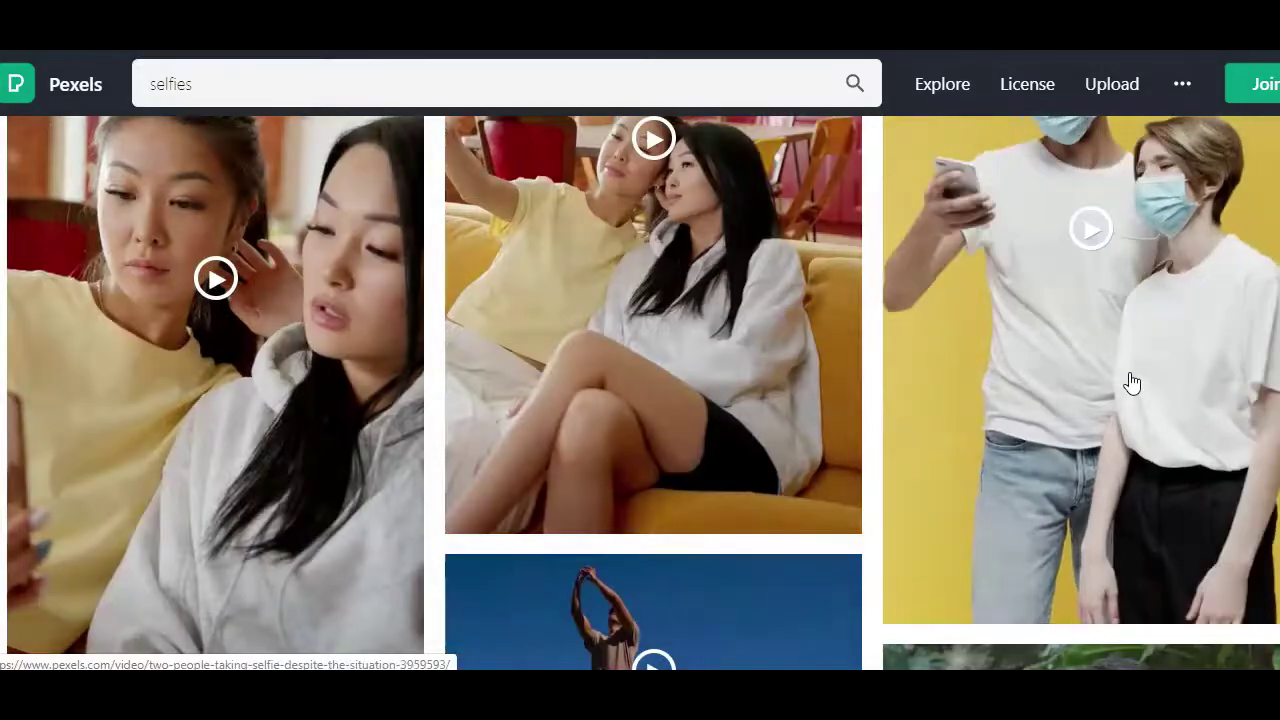
pyautogui.scroll(-2, 1132, 384)
pyautogui.scroll(-10, 1132, 384)
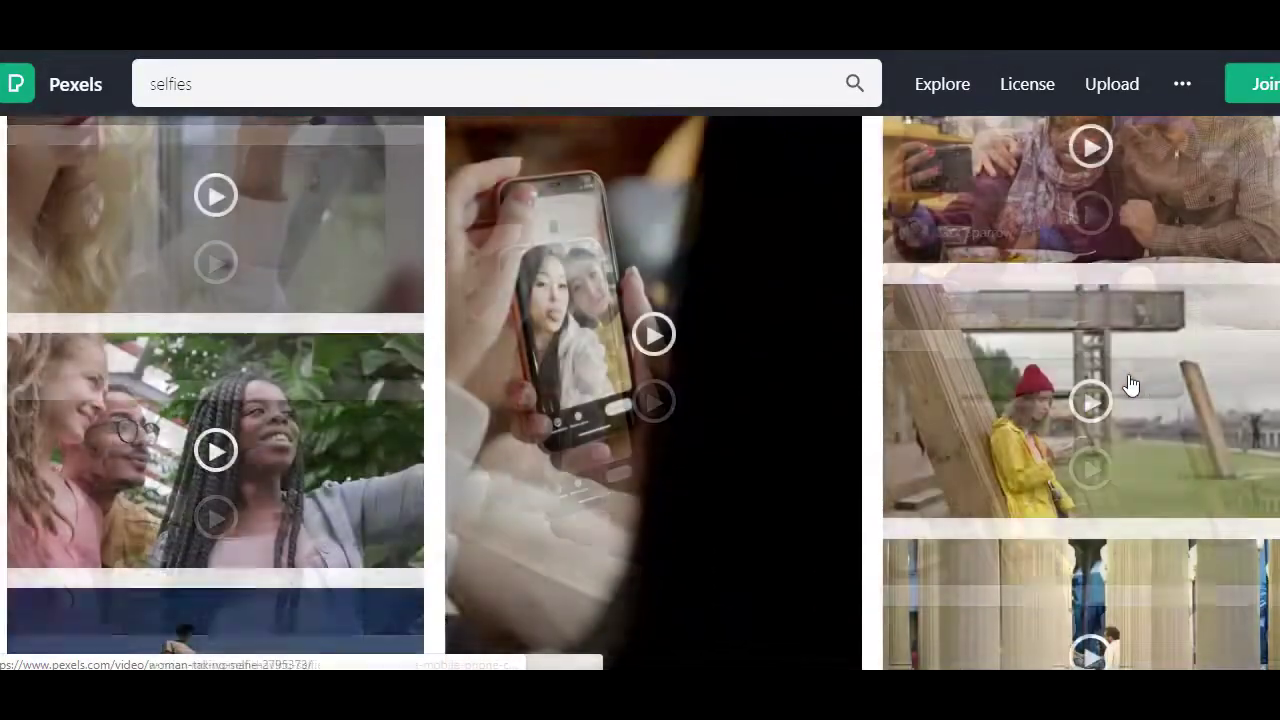
pyautogui.scroll(-5, 1130, 386)
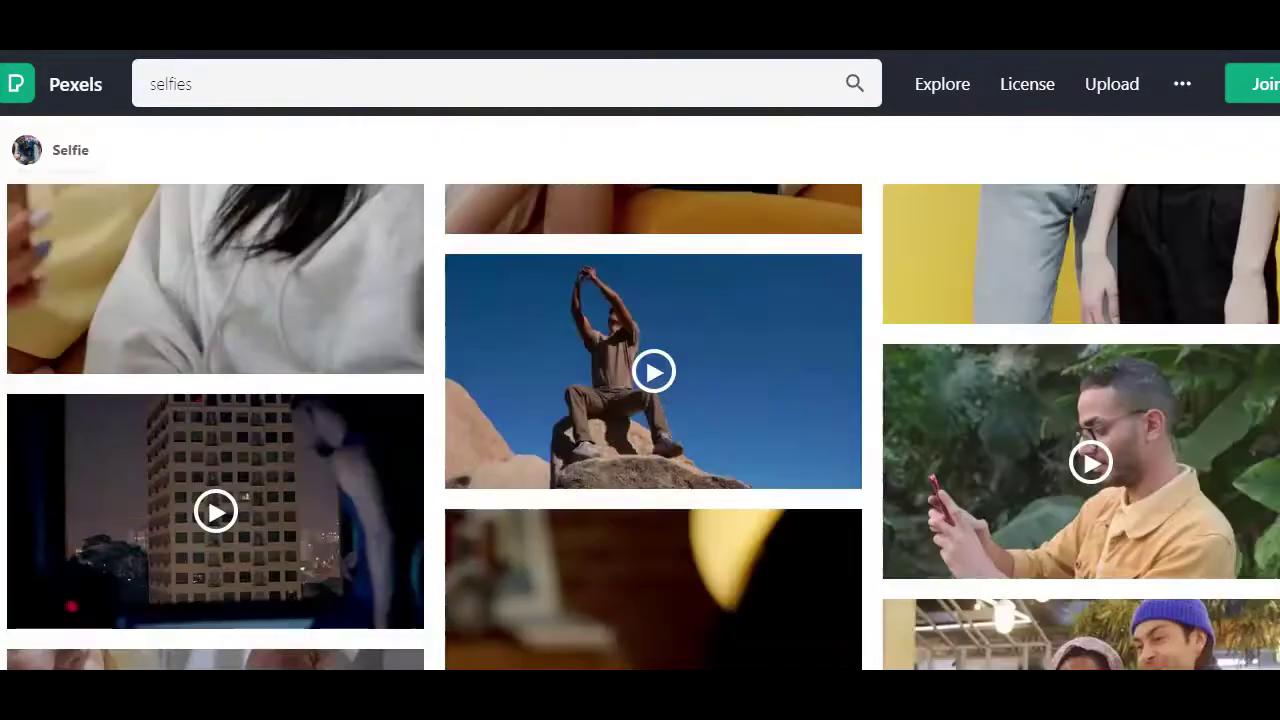
pyautogui.scroll(-20, 929, 320)
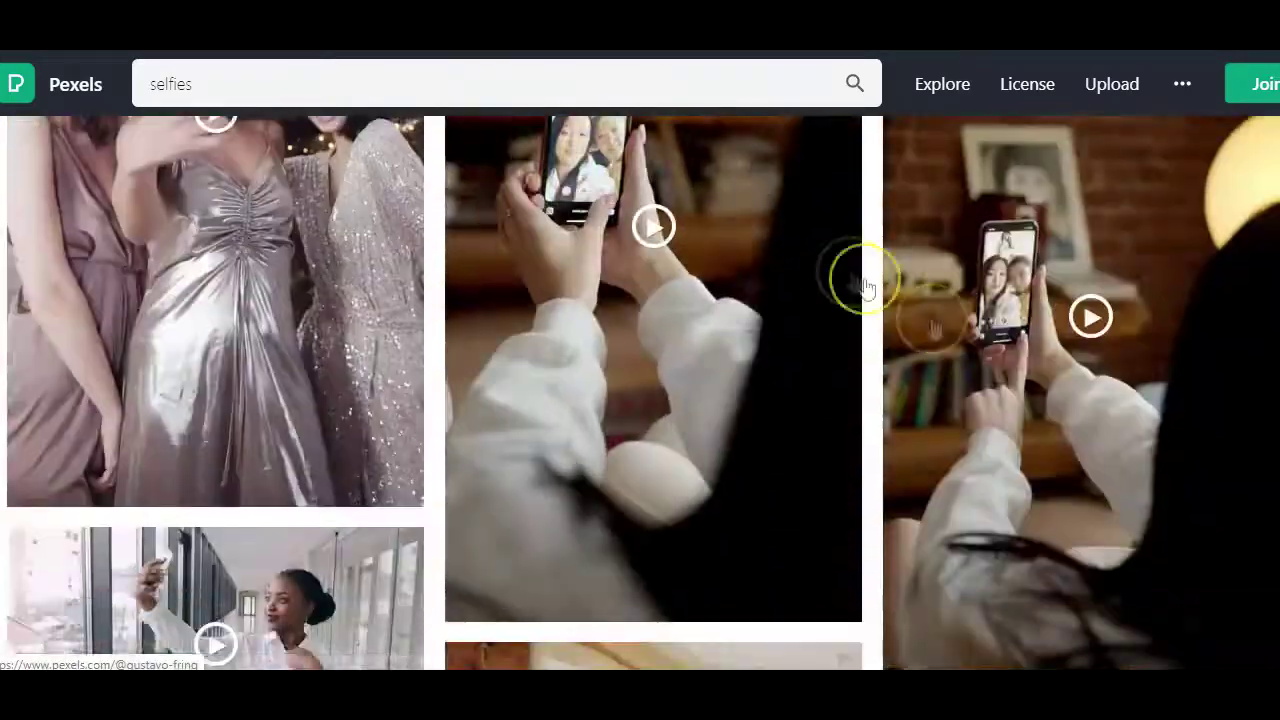
pyautogui.scroll(2, 854, 480)
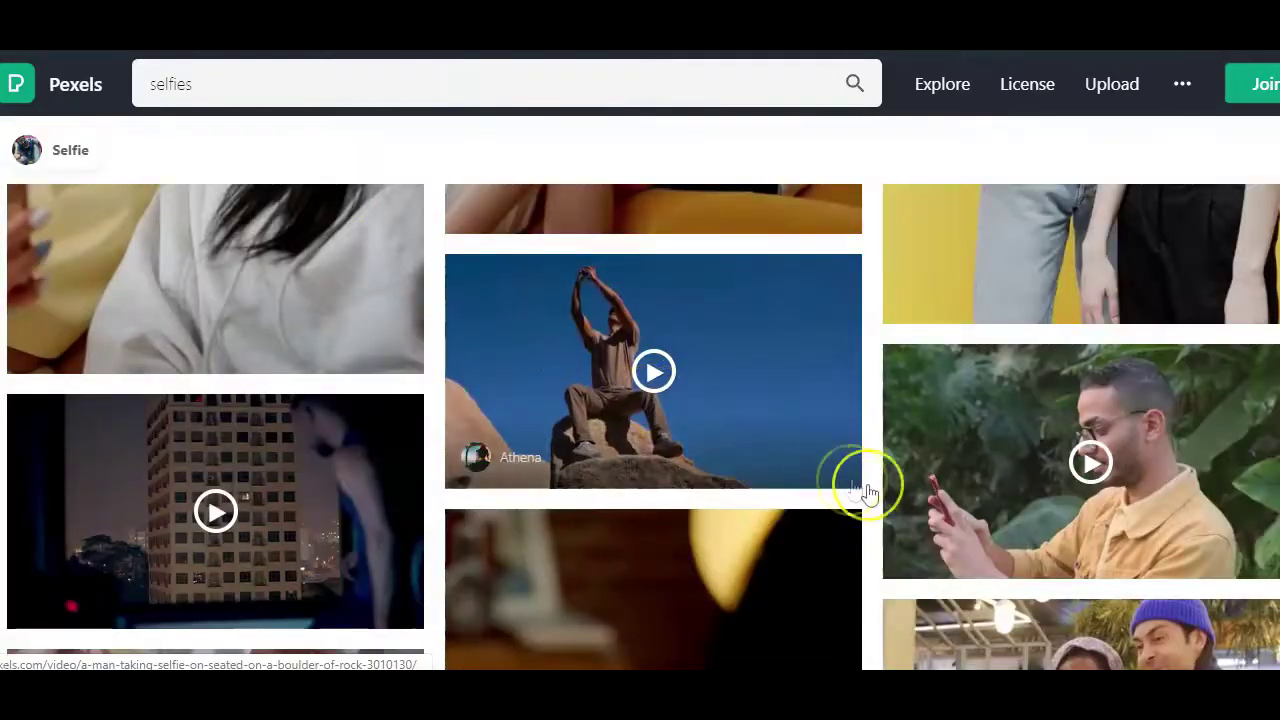
# Open the clip of the man in a yellow jacket holding a red phone and try downloading it for free.
pyautogui.click(970, 483)
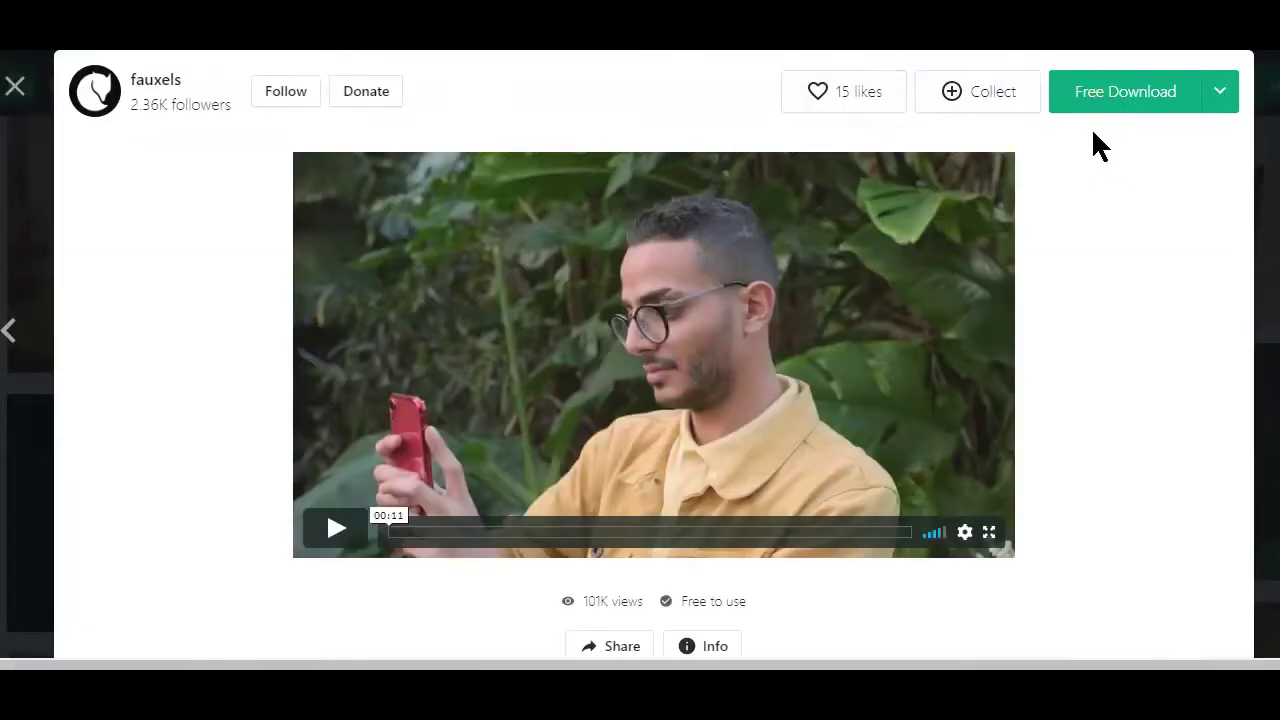
pyautogui.click(1094, 102)
pyautogui.scroll(-2, 943, 294)
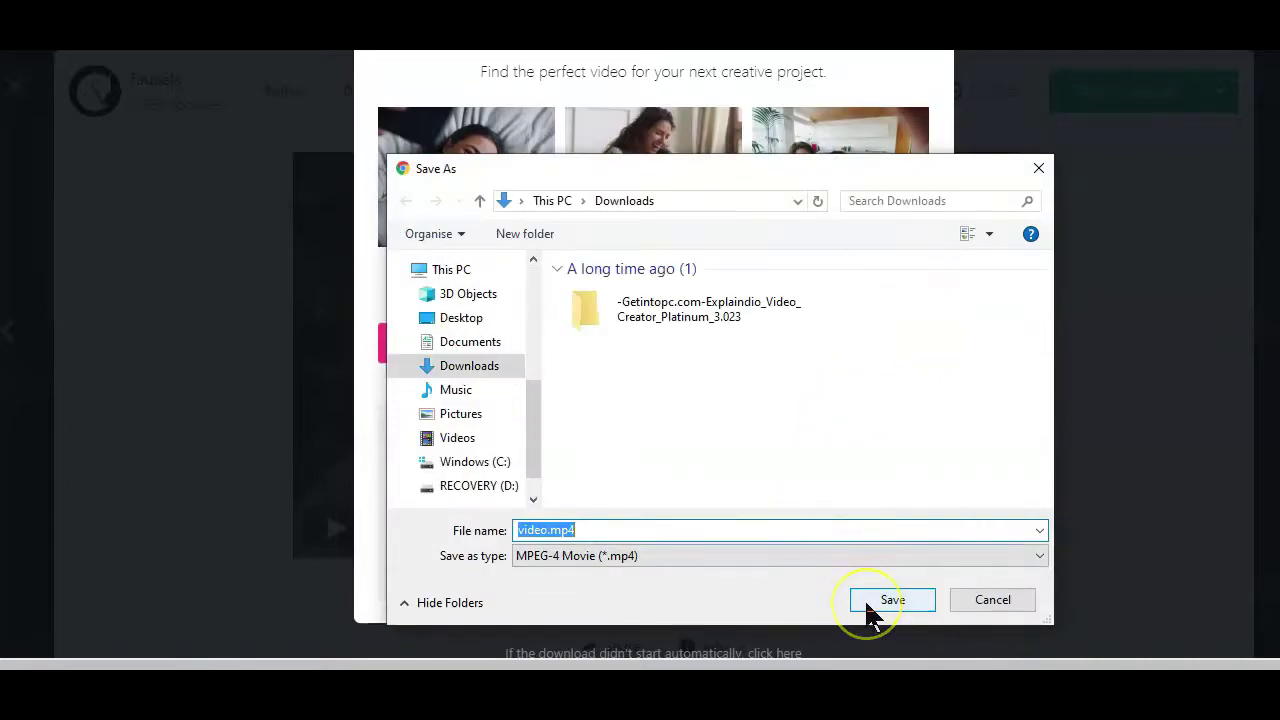
pyautogui.click(1039, 169)
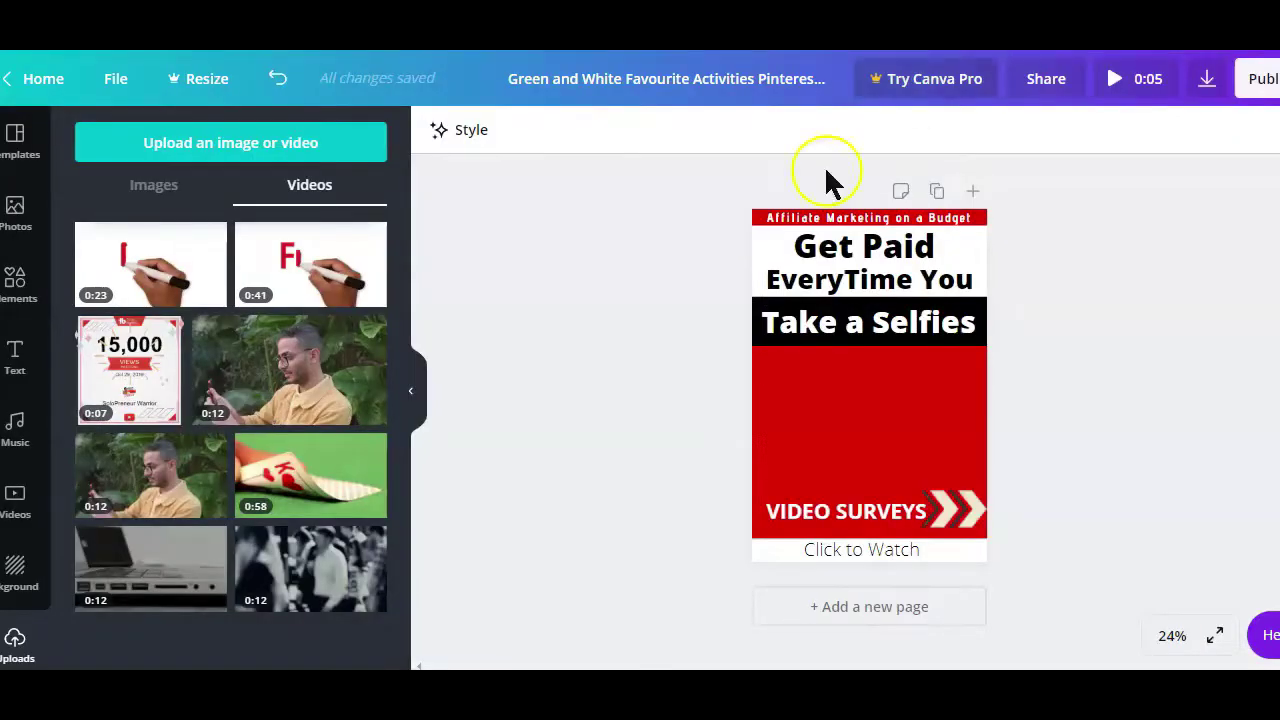
# In Canva, place the uploaded clip of the man with the phone below "Take a Selfies" and size it to nearly fill the red area's width.
pyautogui.moveTo(296, 378)
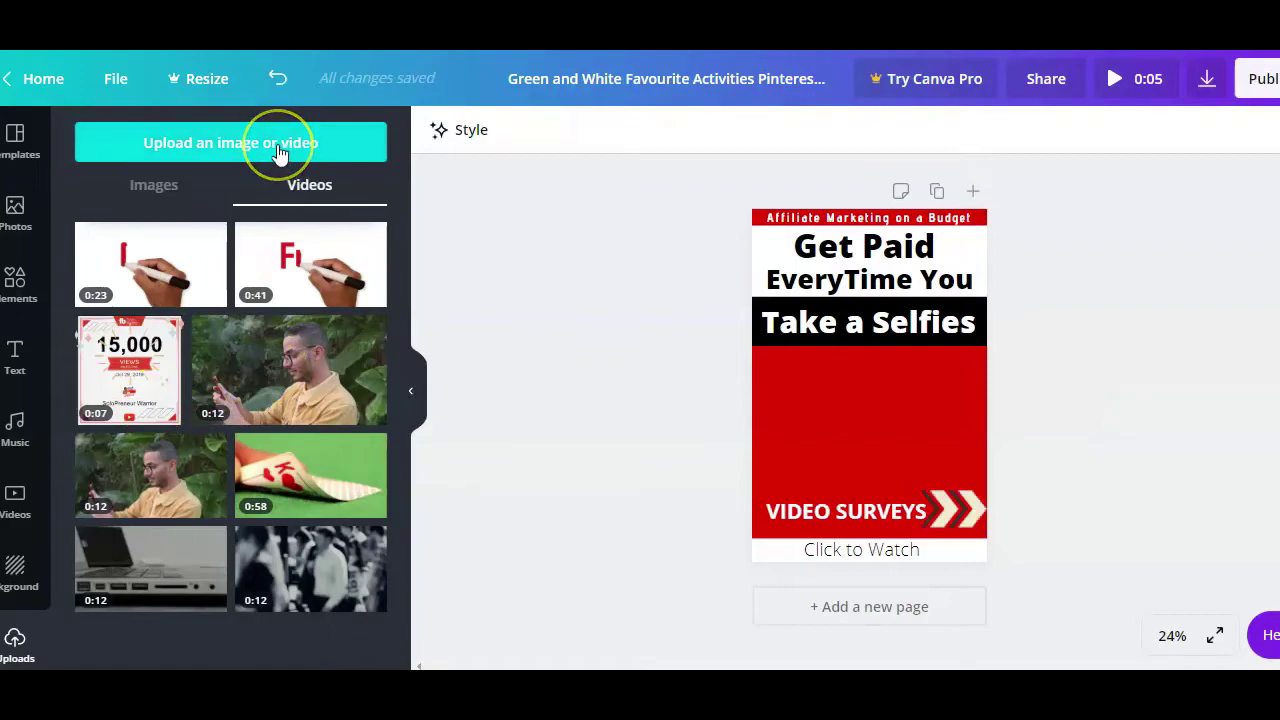
pyautogui.click(251, 325)
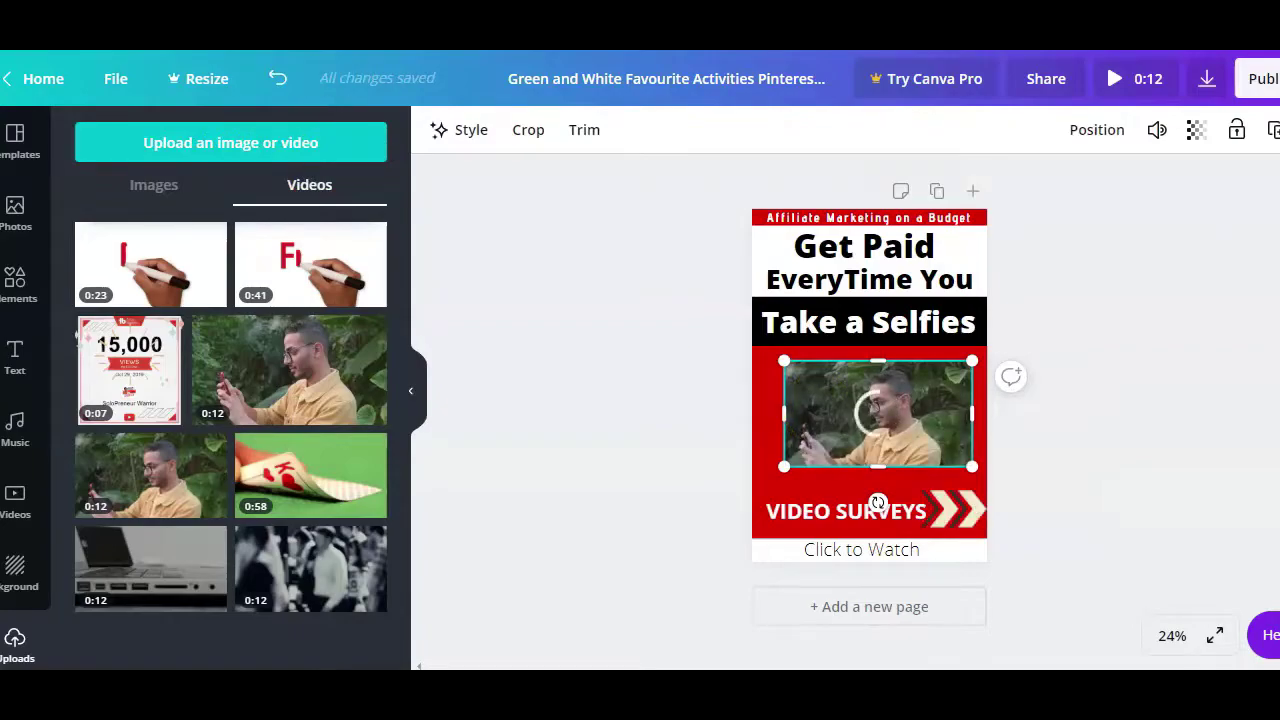
pyautogui.click(814, 434)
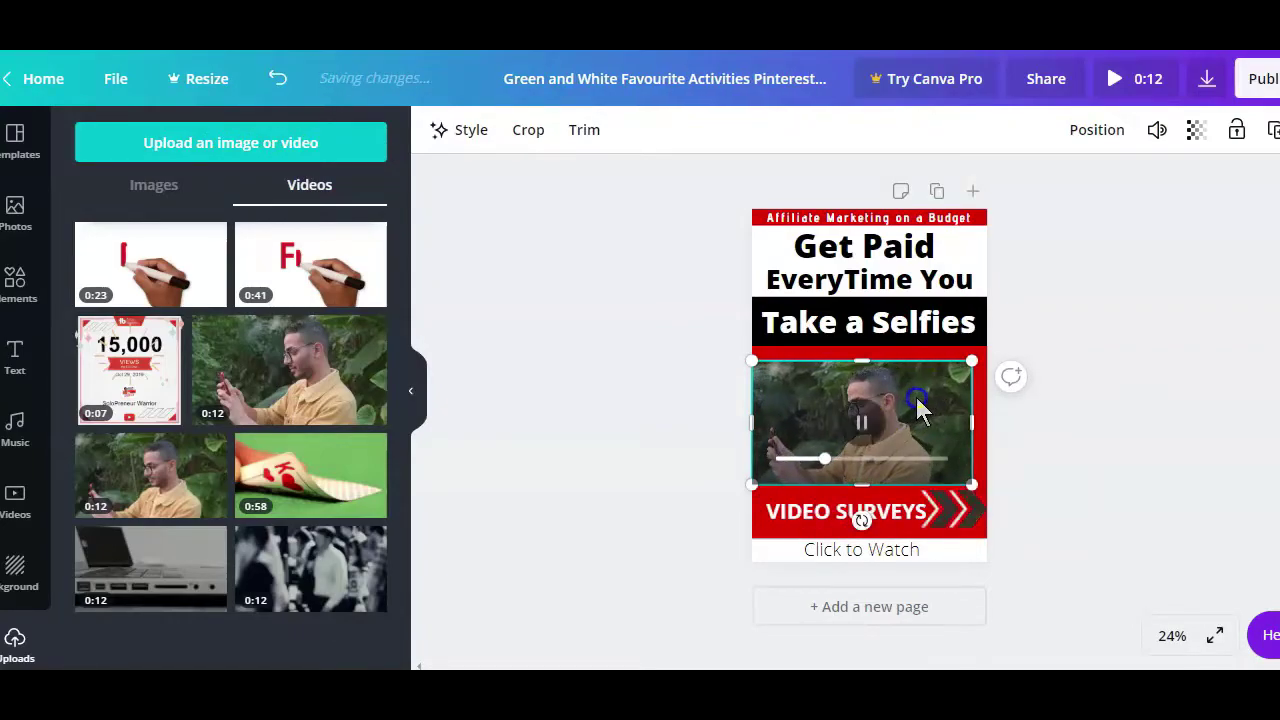
pyautogui.moveTo(919, 410); pyautogui.dragTo(922, 391)
pyautogui.moveTo(794, 429); pyautogui.dragTo(827, 400)
pyautogui.click(776, 447)
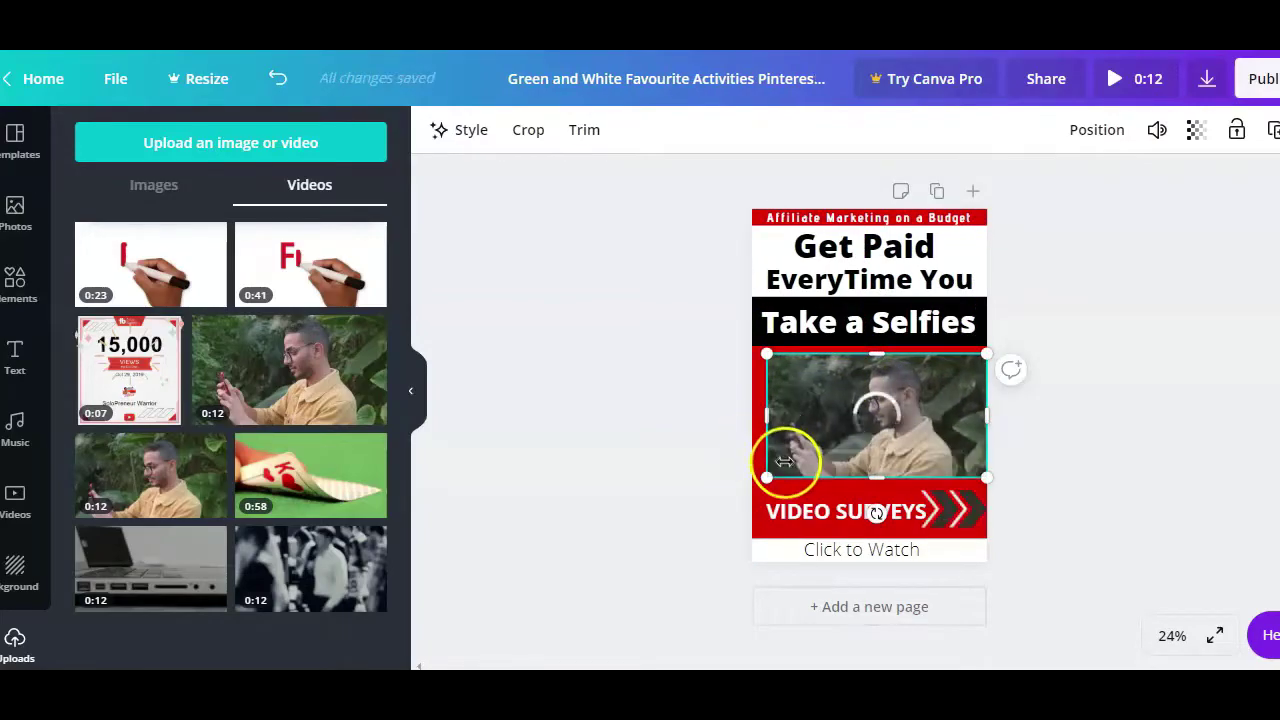
pyautogui.click(720, 520)
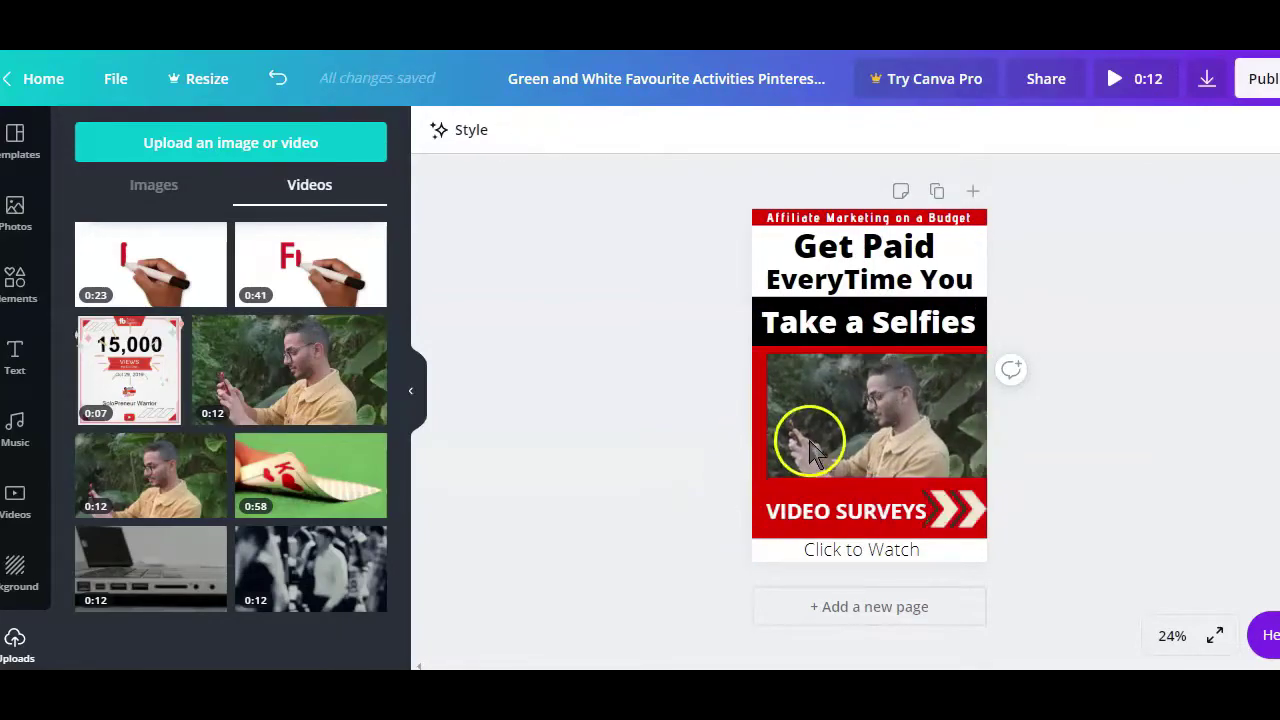
pyautogui.moveTo(787, 455); pyautogui.dragTo(811, 448)
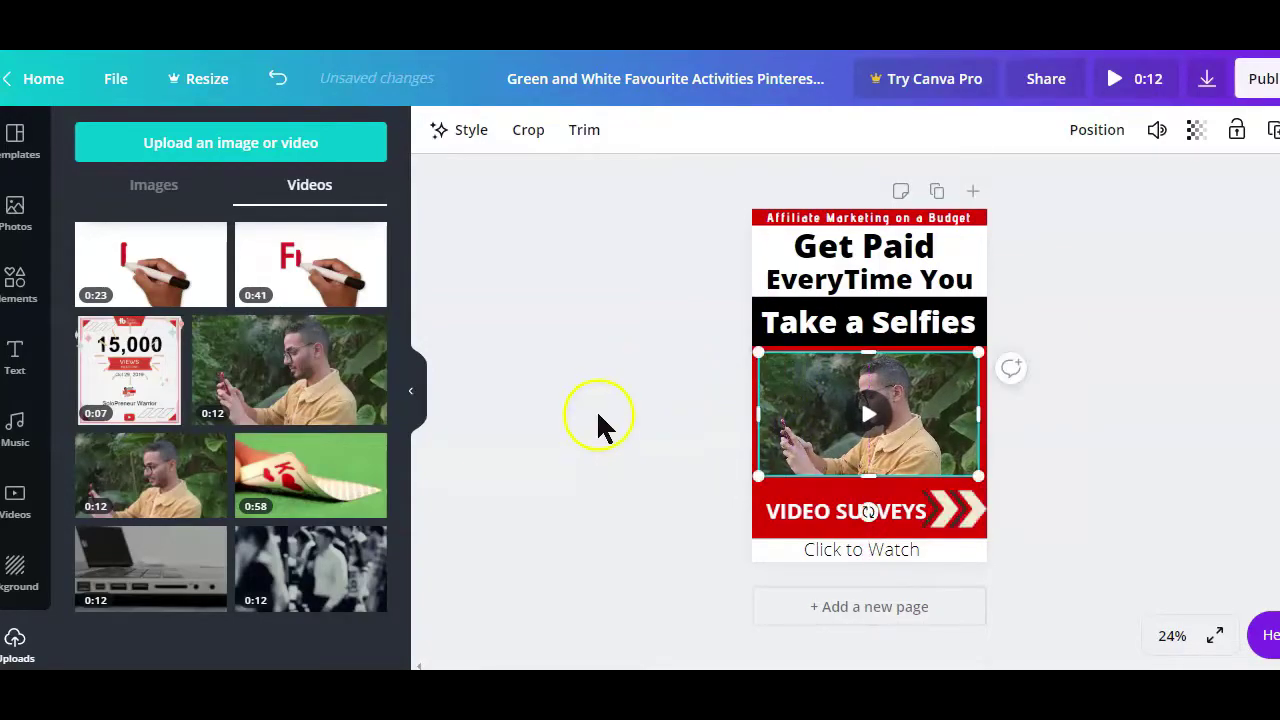
pyautogui.click(656, 394)
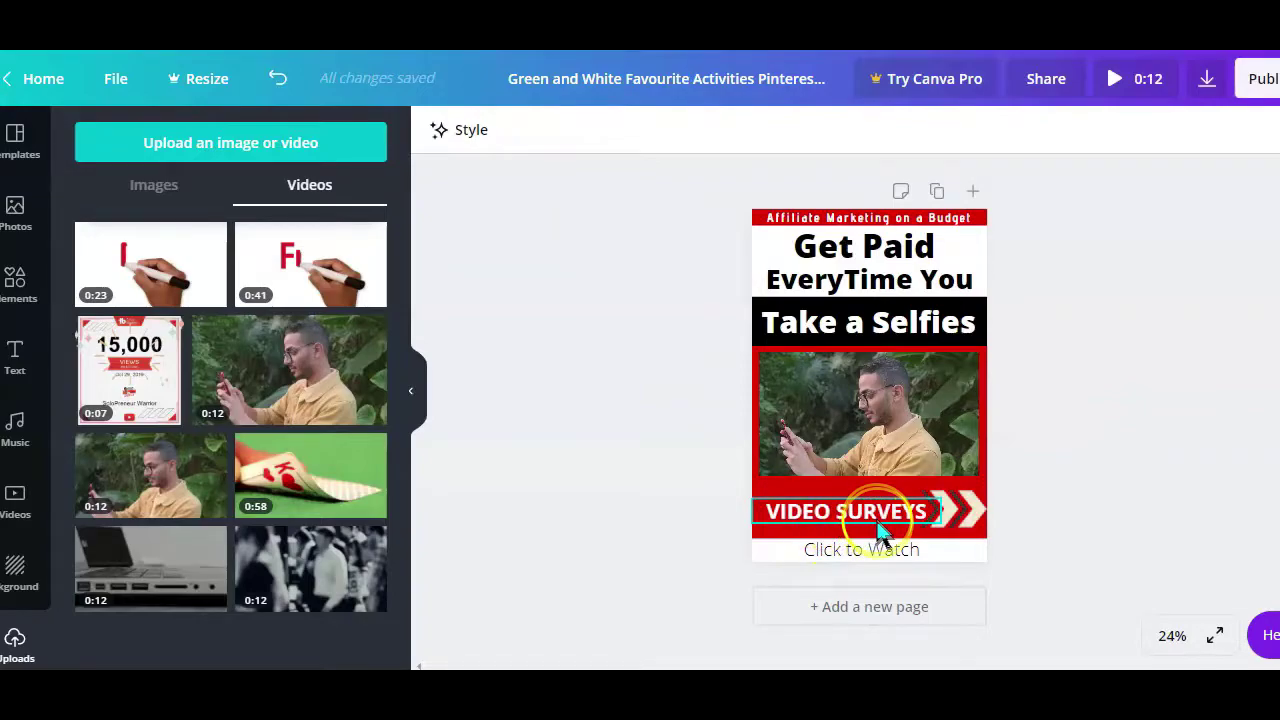
pyautogui.click(862, 440)
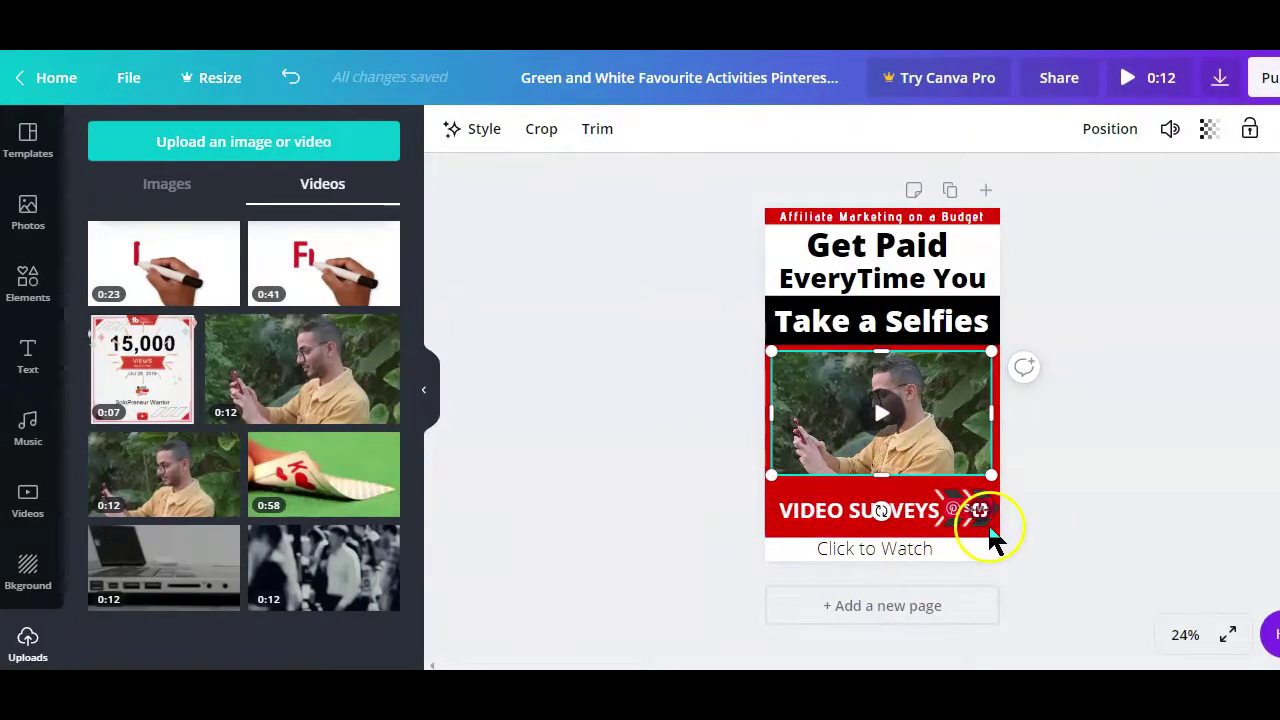
# Browse the animated sticker categories in Canva's elements, including arrows, words, food, shapes, emoji, festive and confetti.
pyautogui.click(30, 280)
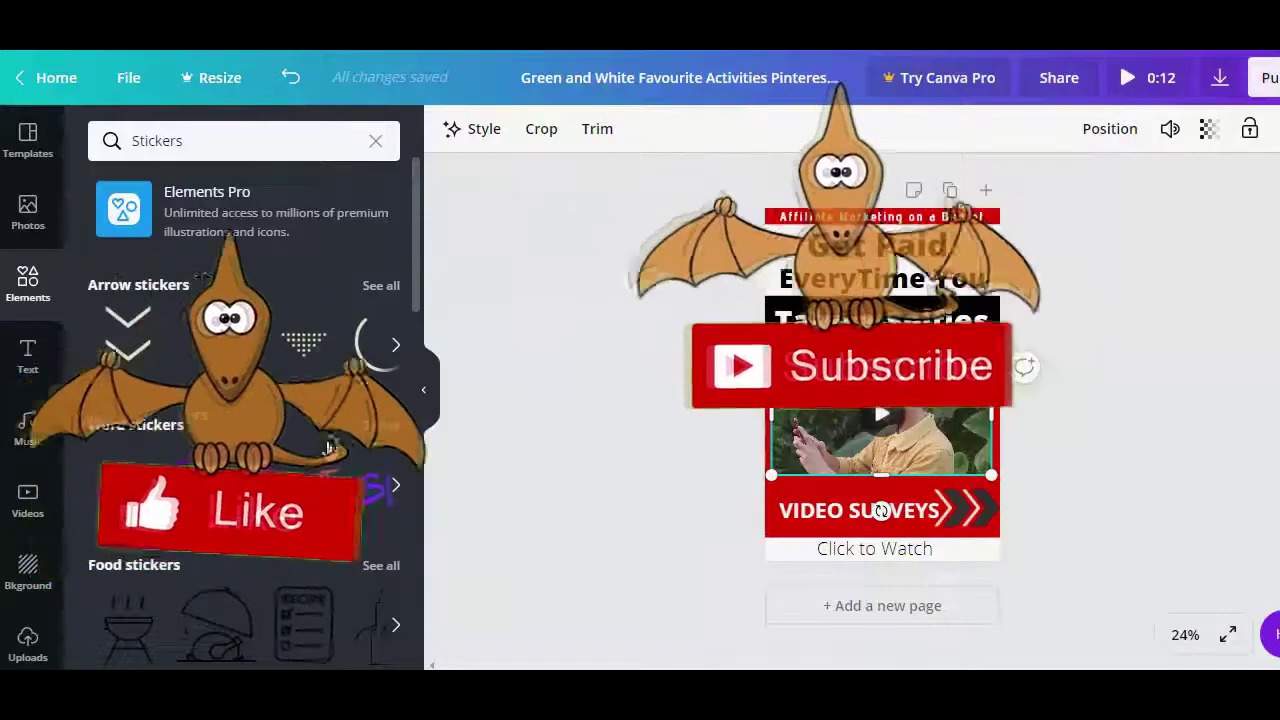
pyautogui.scroll(-1, 329, 450)
pyautogui.scroll(-1, 329, 450)
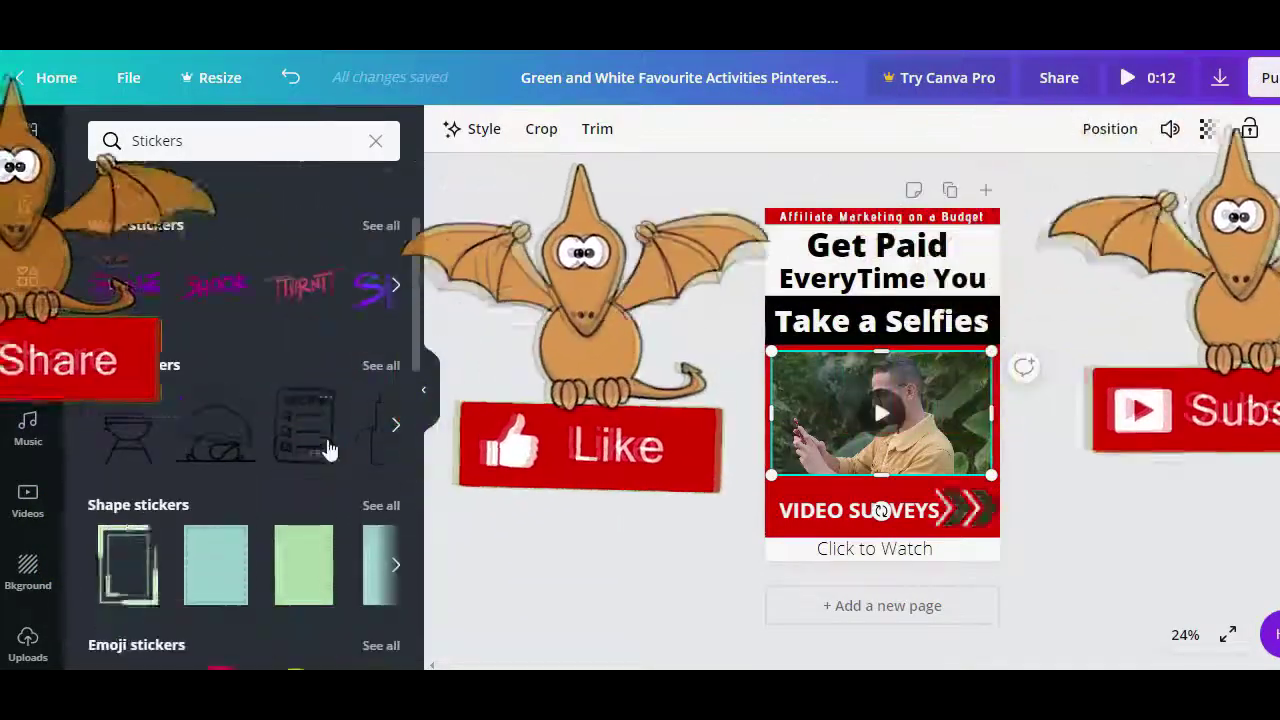
pyautogui.scroll(-1, 329, 450)
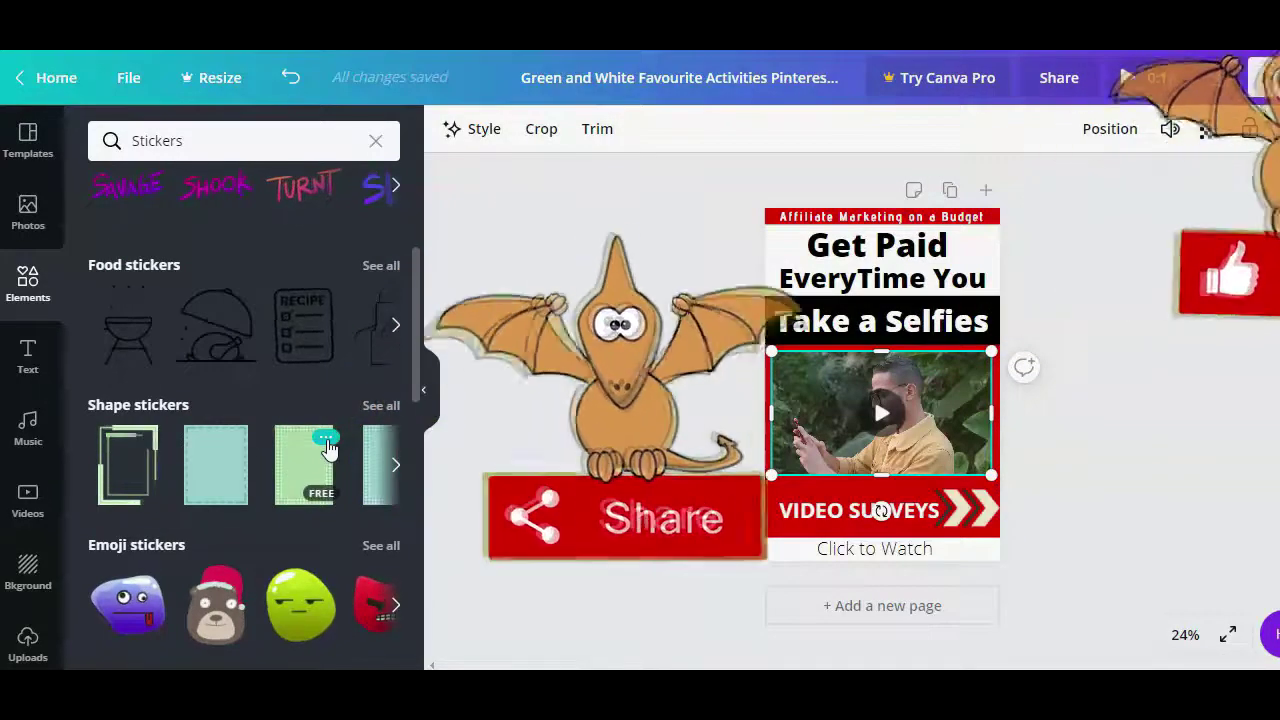
pyautogui.scroll(-1, 330, 443)
pyautogui.scroll(-3, 330, 452)
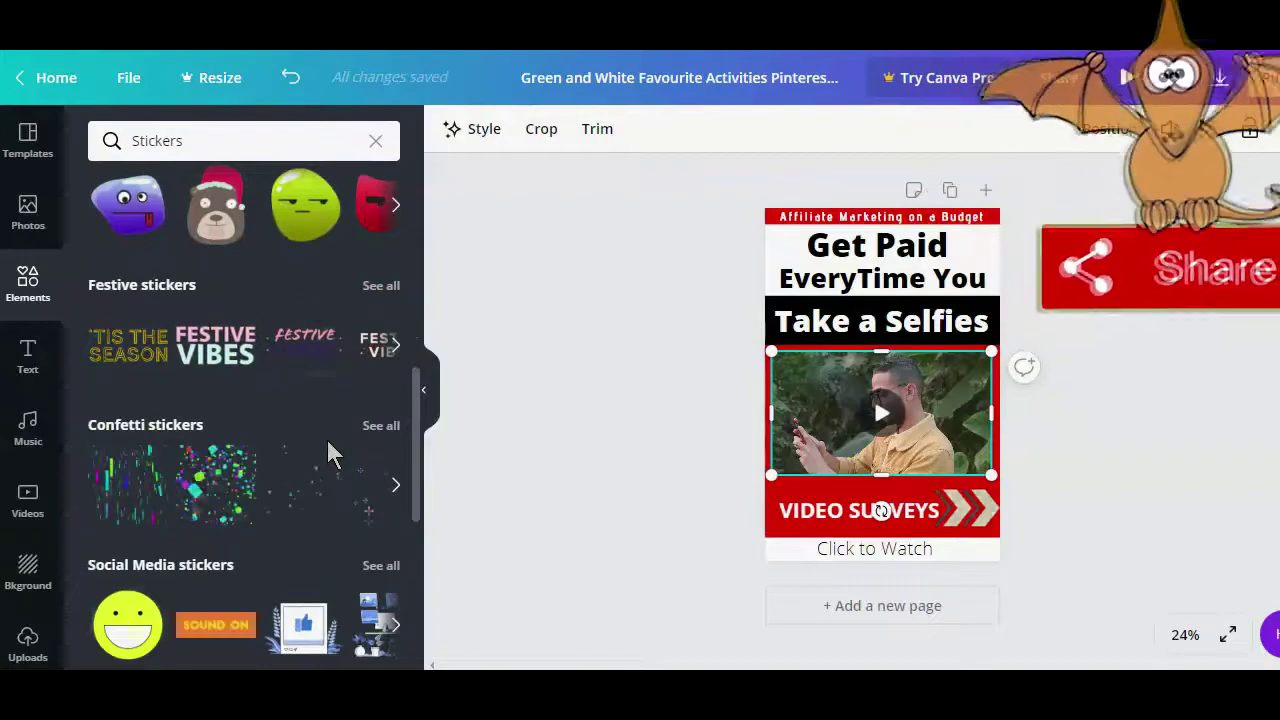
pyautogui.scroll(4, 330, 452)
pyautogui.scroll(3, 330, 452)
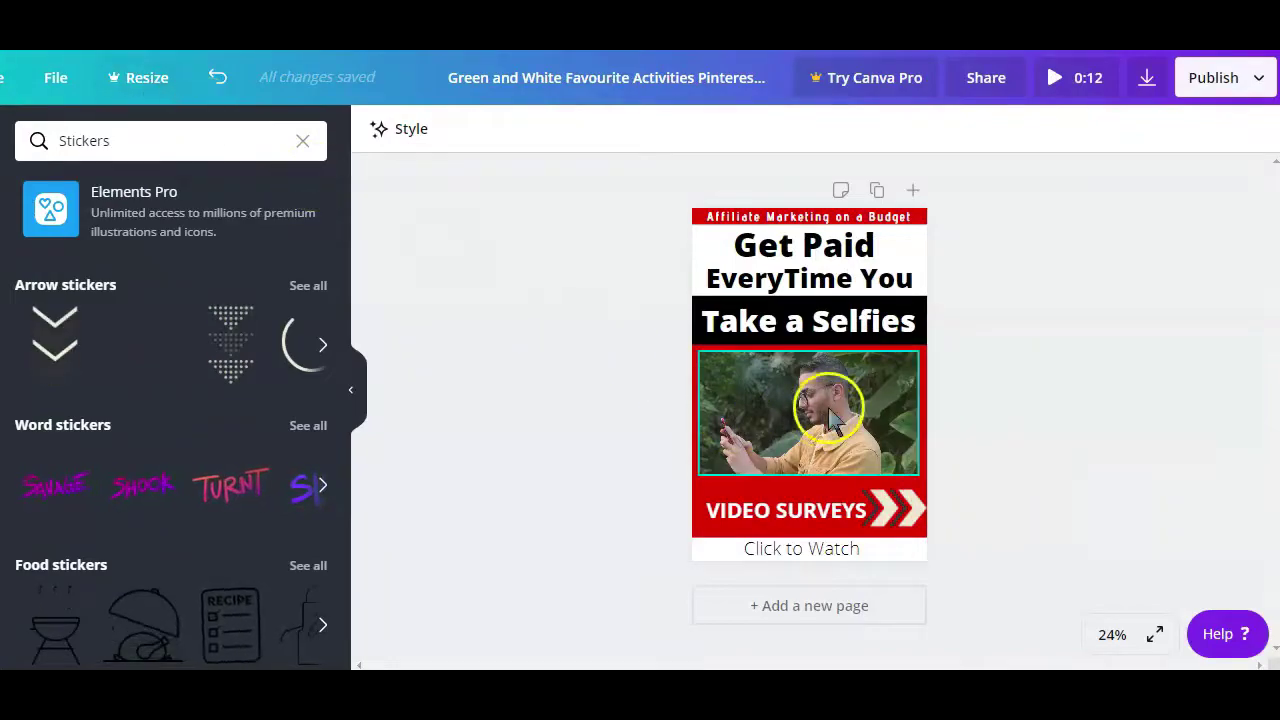
# Download the finished selfie Pin design with the Video (MP4) file type and save it to the computer.
pyautogui.click(1147, 84)
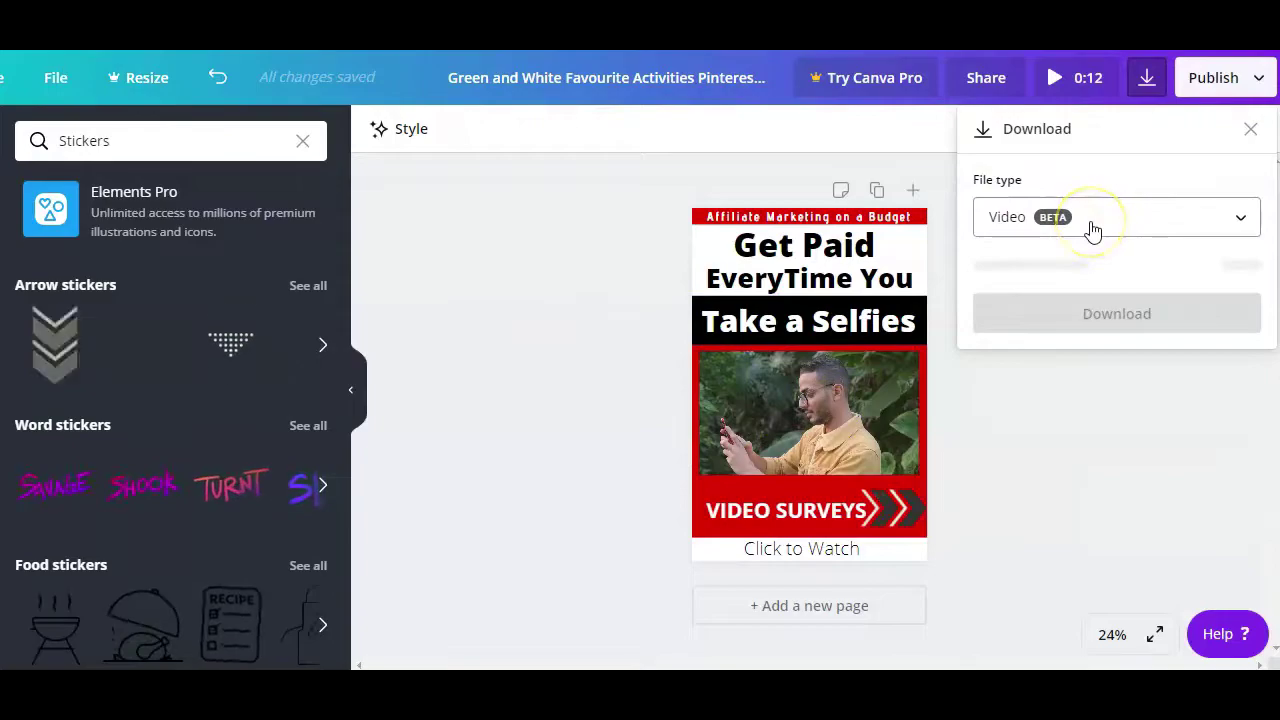
pyautogui.click(1050, 222)
pyautogui.click(1003, 268)
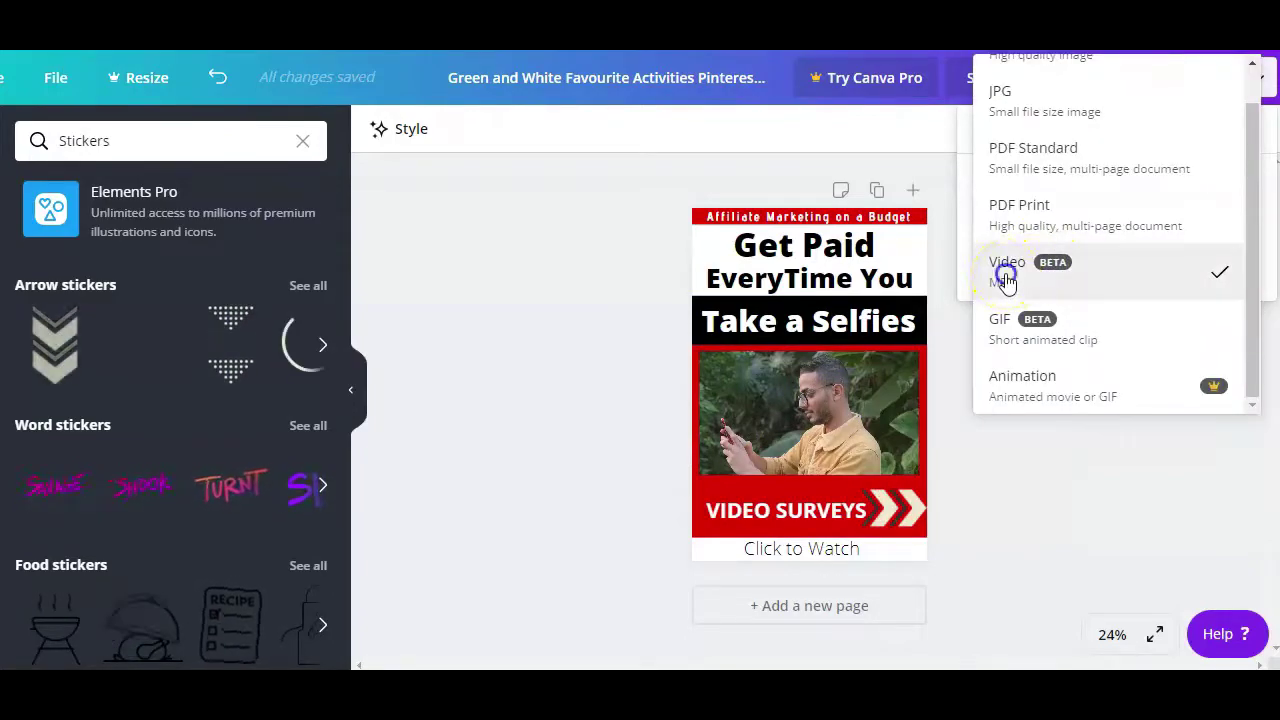
pyautogui.click(1100, 266)
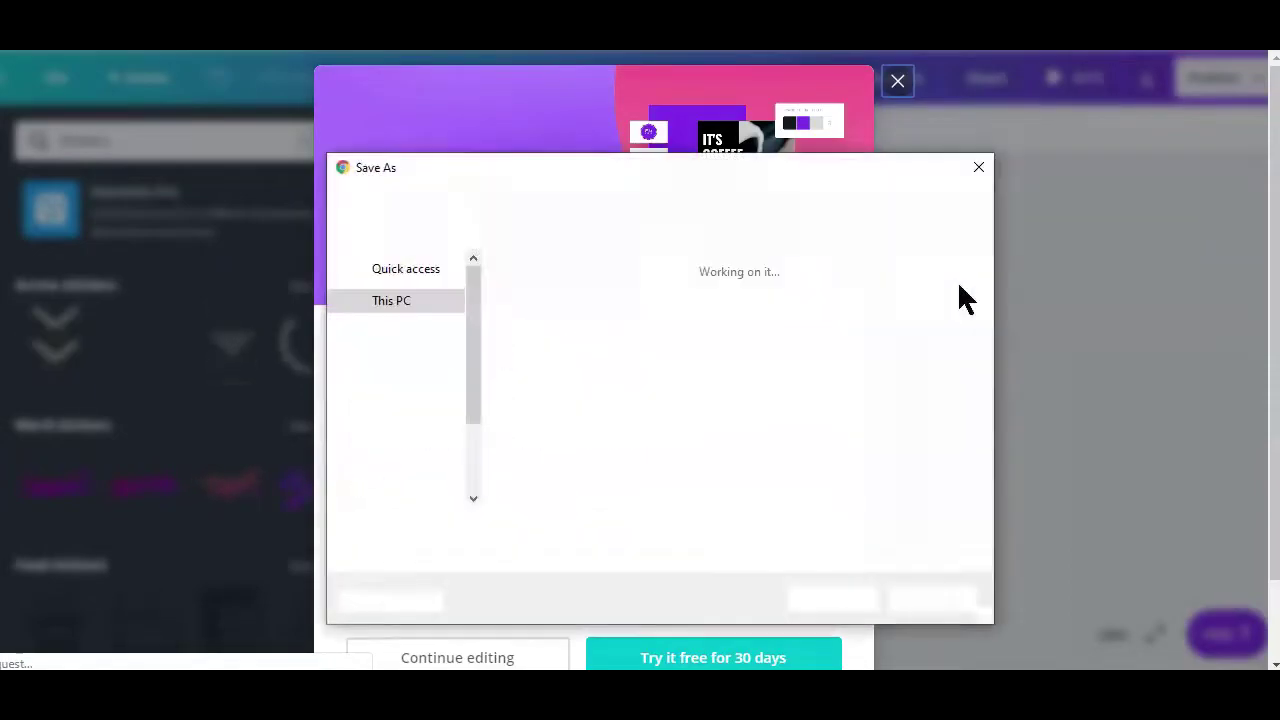
pyautogui.click(820, 603)
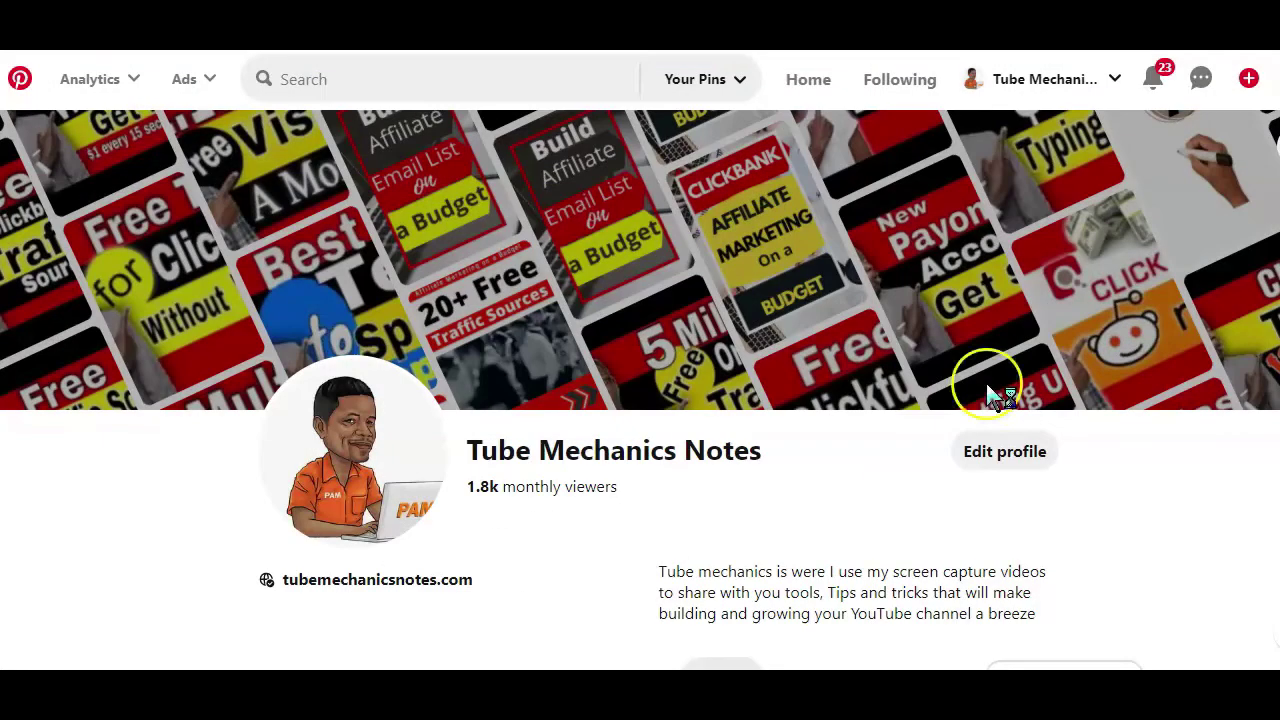
# In Pinterest, open the "Affiliate Marketing for Beginners Free on a Budget" board from the profile and start creating a new Pin there.
pyautogui.scroll(-2, 986, 383)
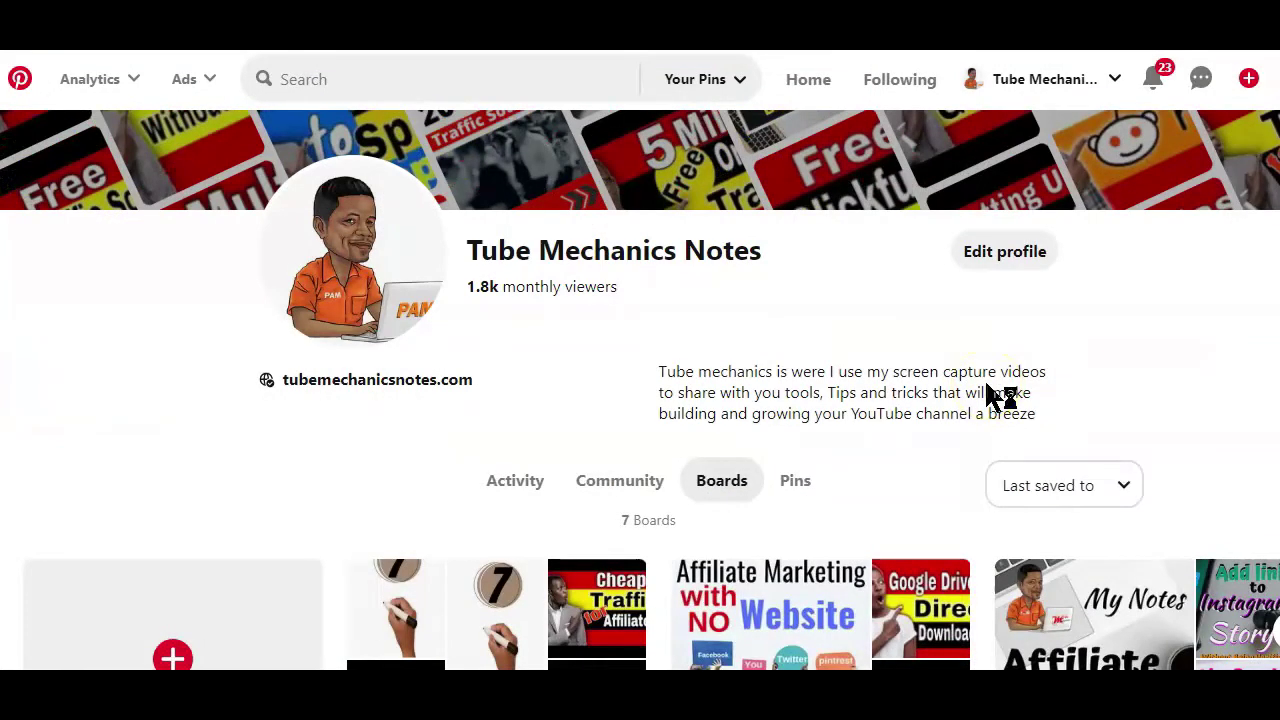
pyautogui.scroll(-1, 986, 383)
pyautogui.scroll(-1, 995, 395)
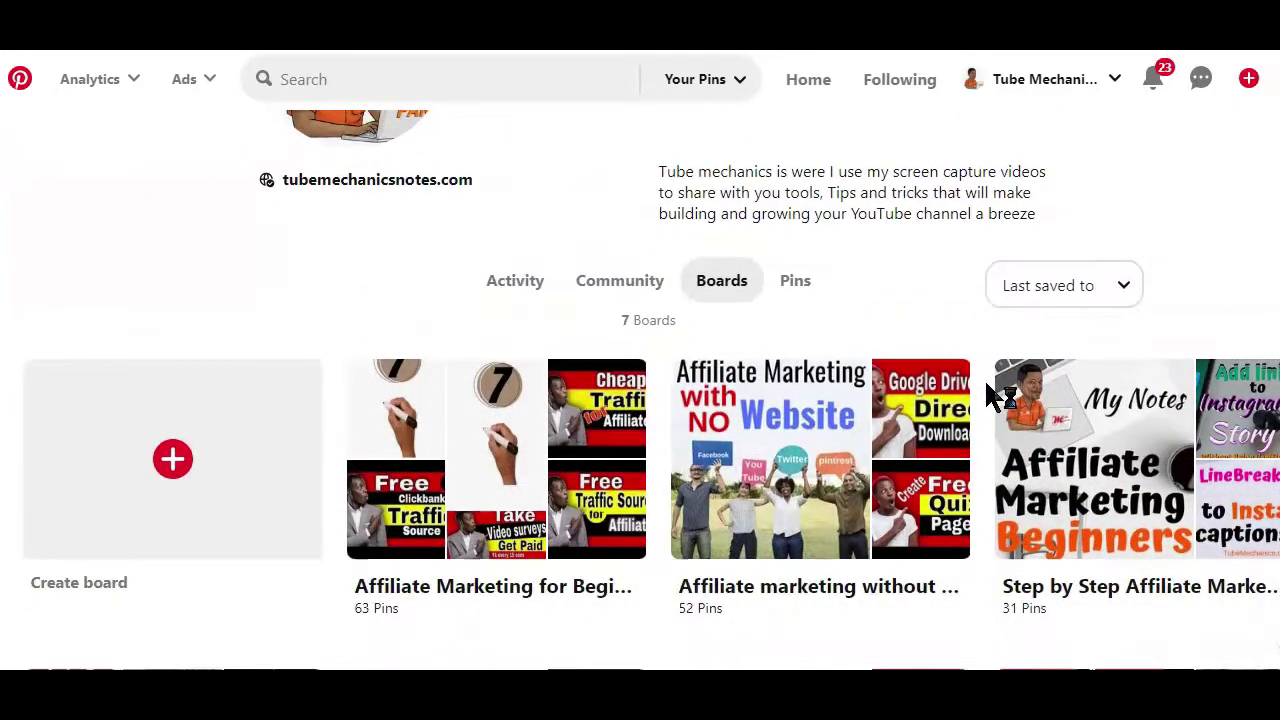
pyautogui.scroll(1, 990, 393)
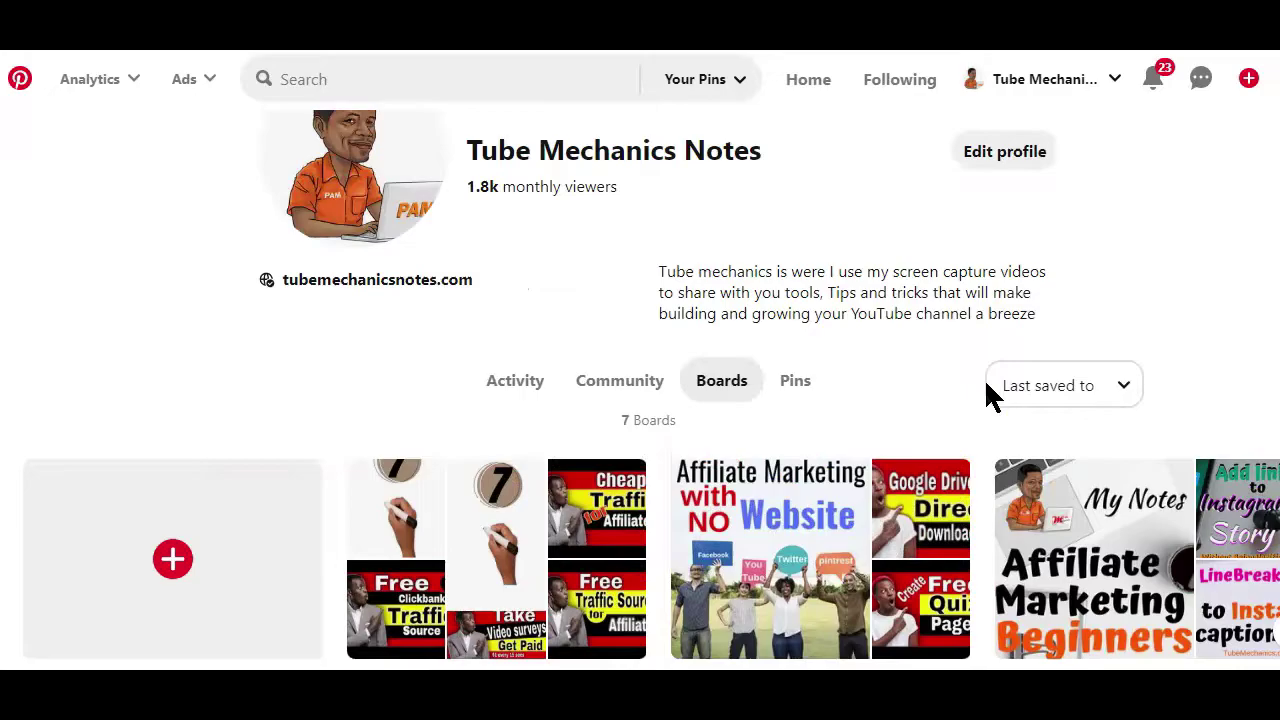
pyautogui.scroll(3, 990, 395)
pyautogui.scroll(-4, 697, 335)
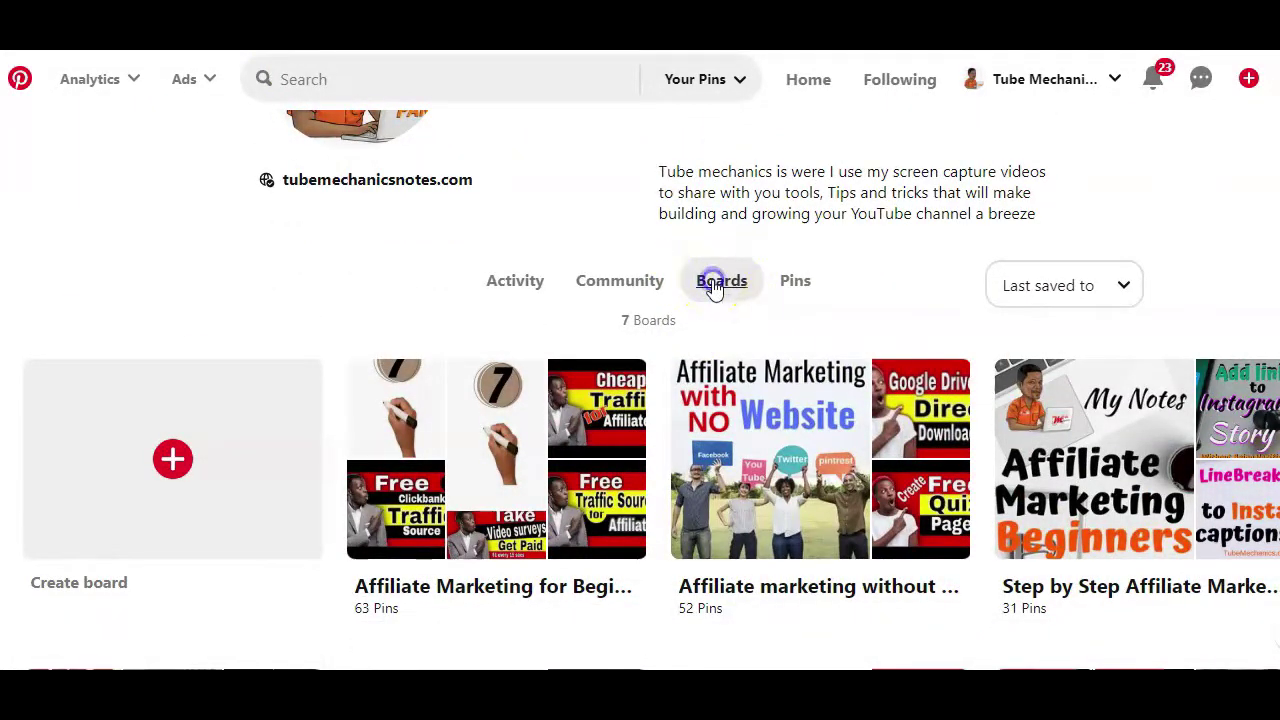
pyautogui.click(519, 503)
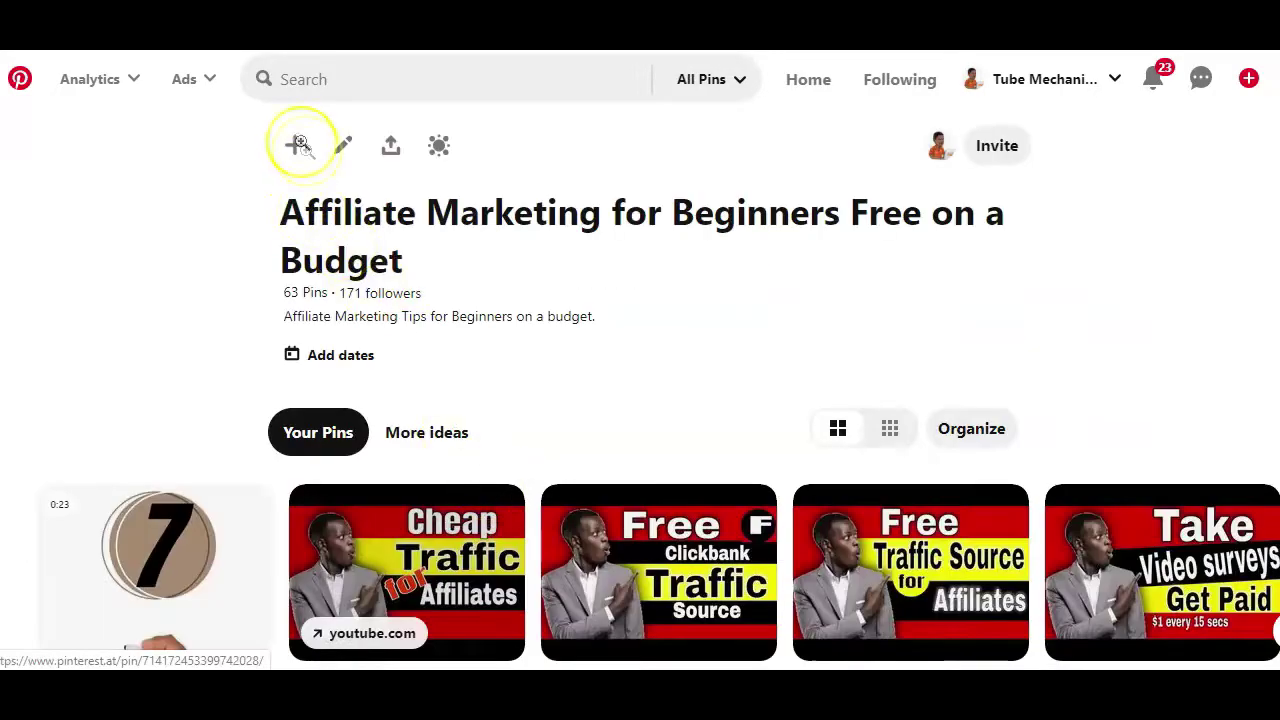
pyautogui.click(295, 150)
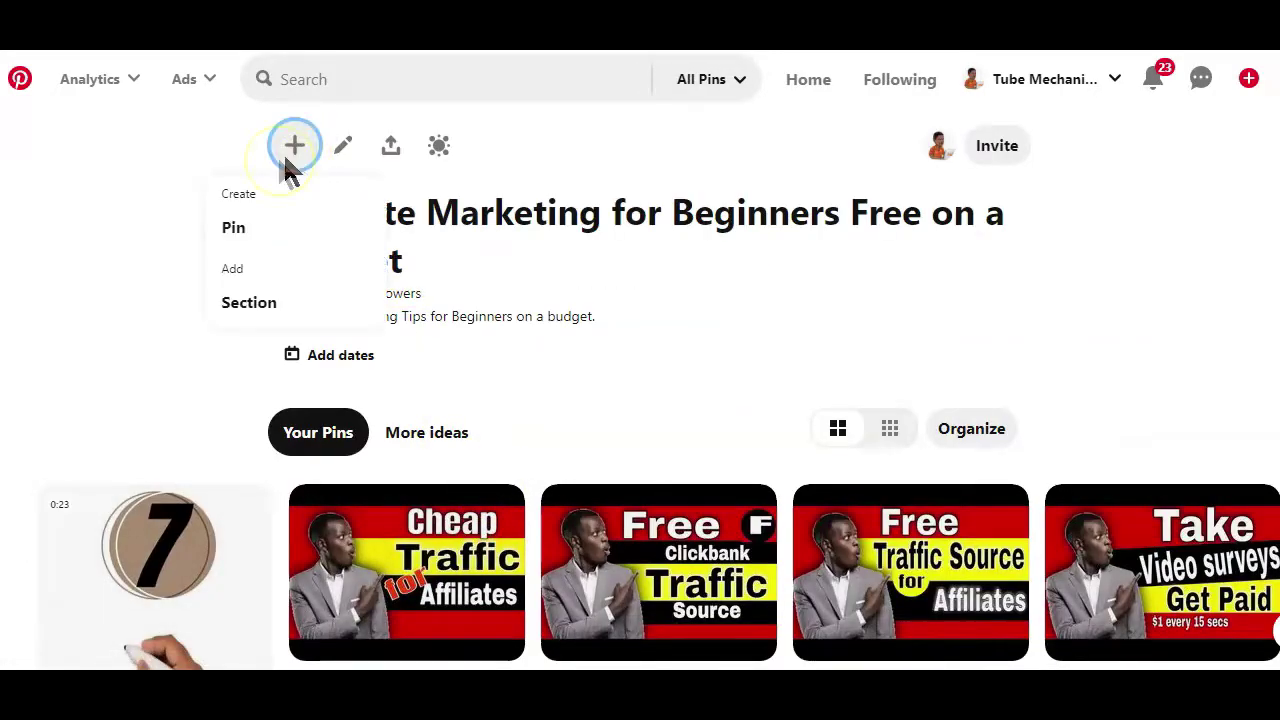
pyautogui.click(229, 226)
# Upload Video Pin1.mp4 from the file folder to the new Pin.
pyautogui.moveTo(0, 130); pyautogui.dragTo(56, 179)
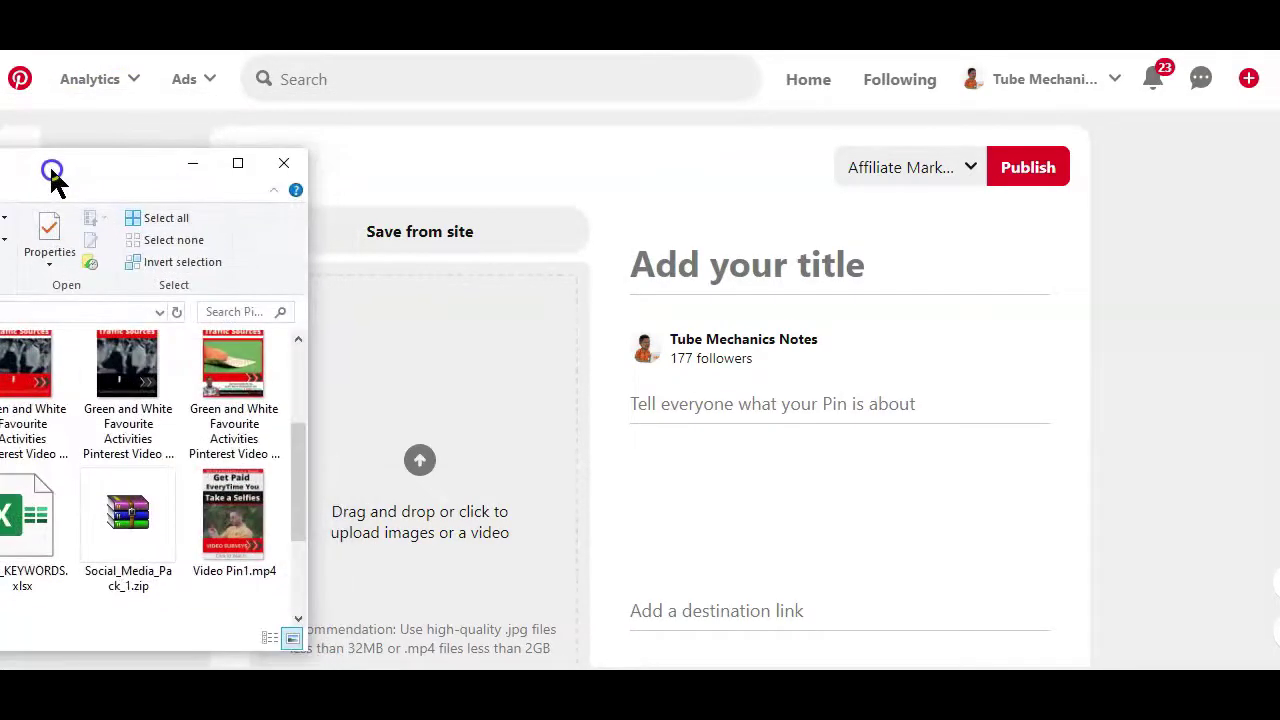
pyautogui.click(230, 515)
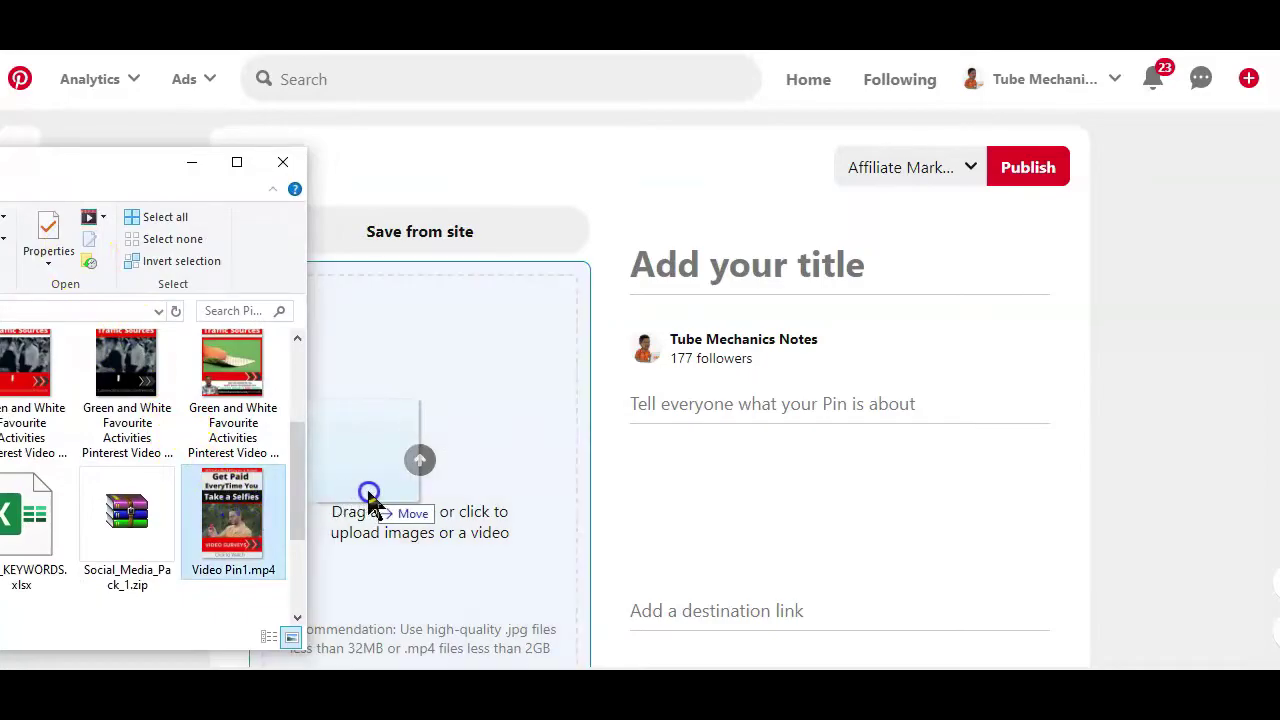
pyautogui.moveTo(368, 496); pyautogui.dragTo(372, 500)
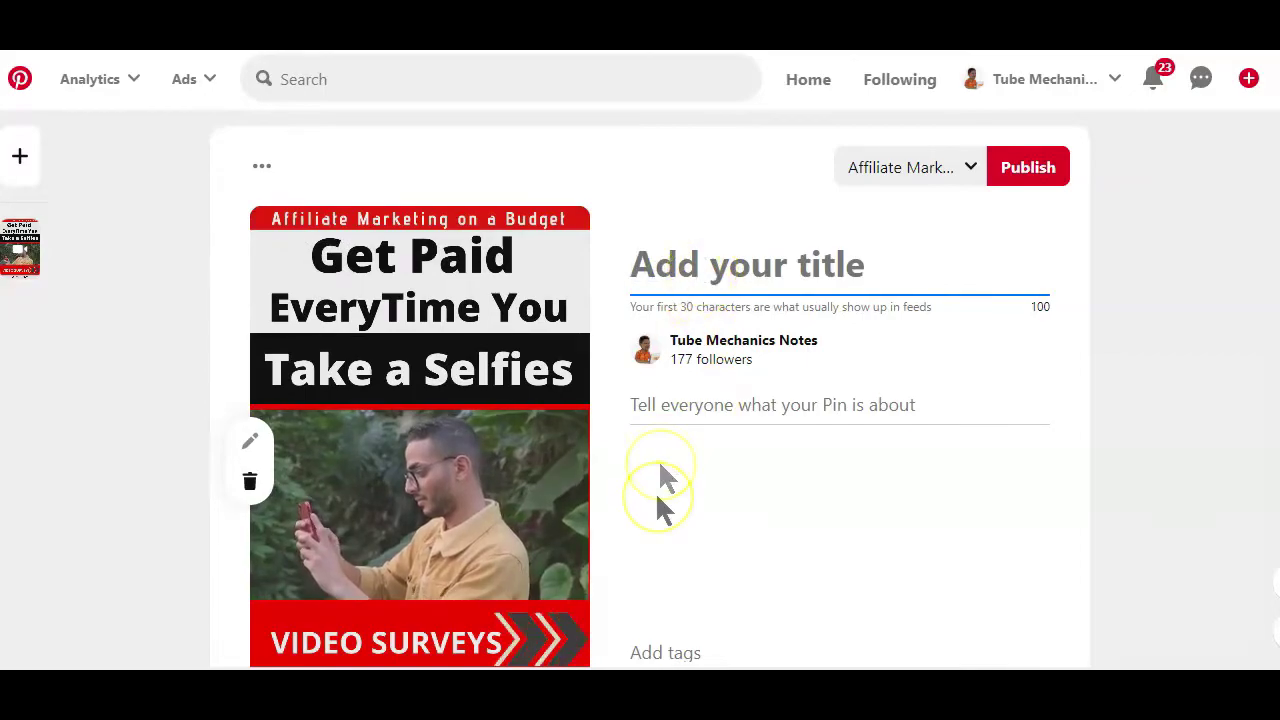
# Review the new Pin's title, description, tags, destination link, cover image and publishing options.
pyautogui.scroll(-3, 661, 468)
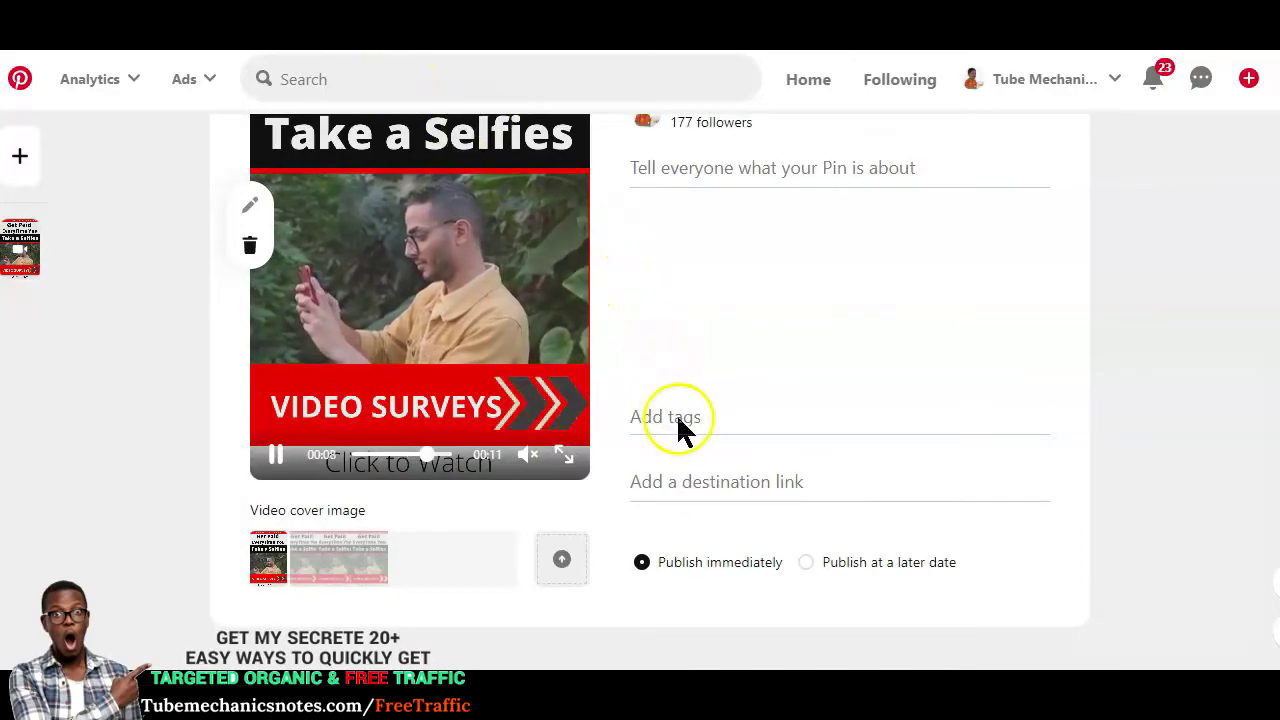
pyautogui.click(700, 480)
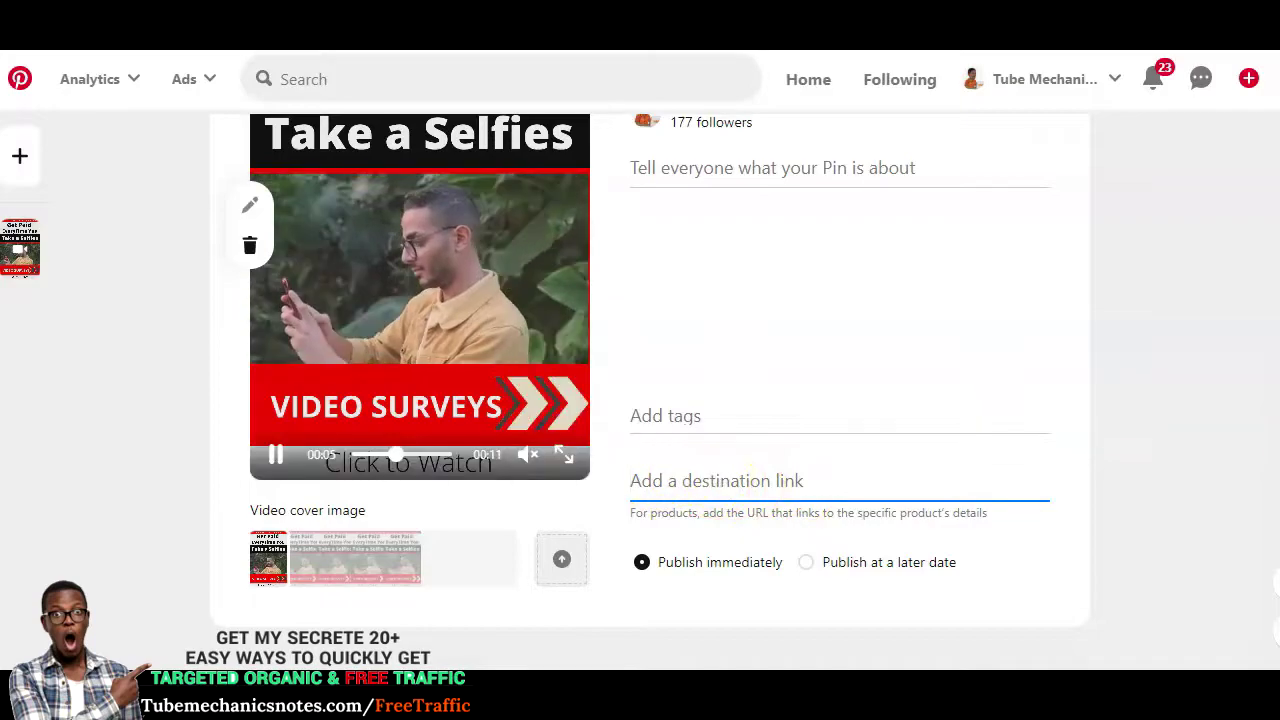
pyautogui.click(743, 330)
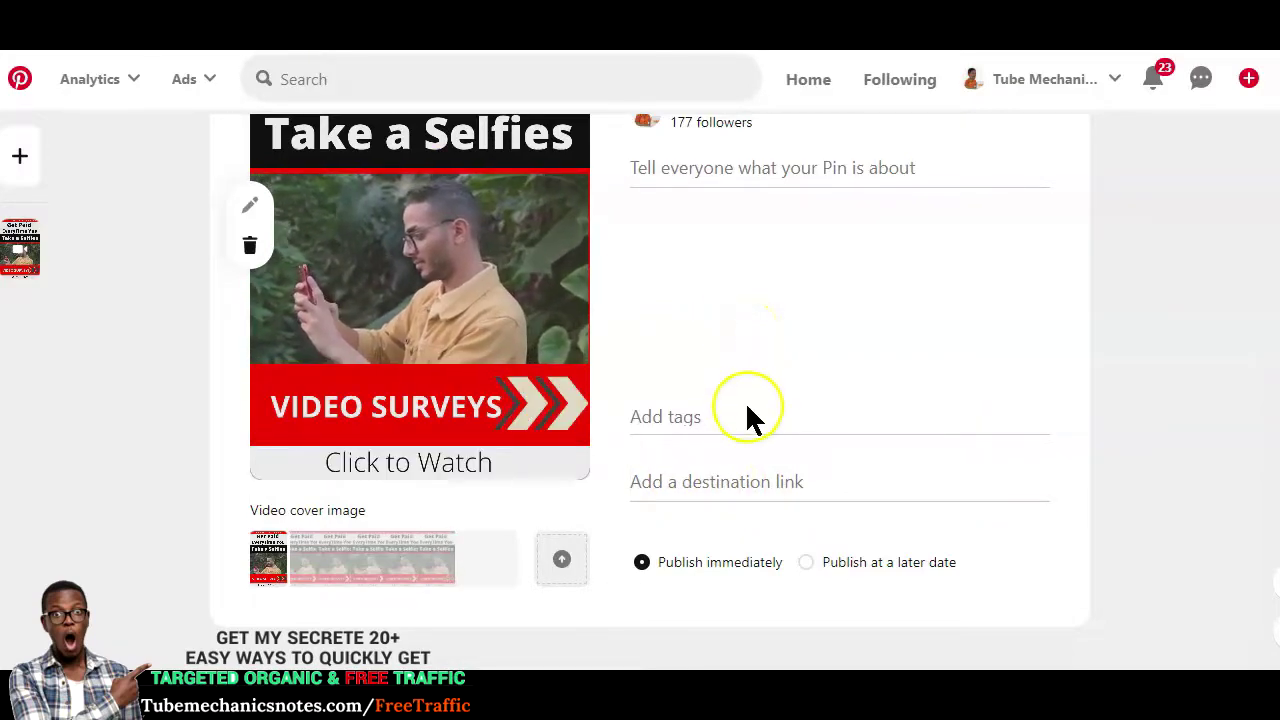
pyautogui.scroll(1, 846, 330)
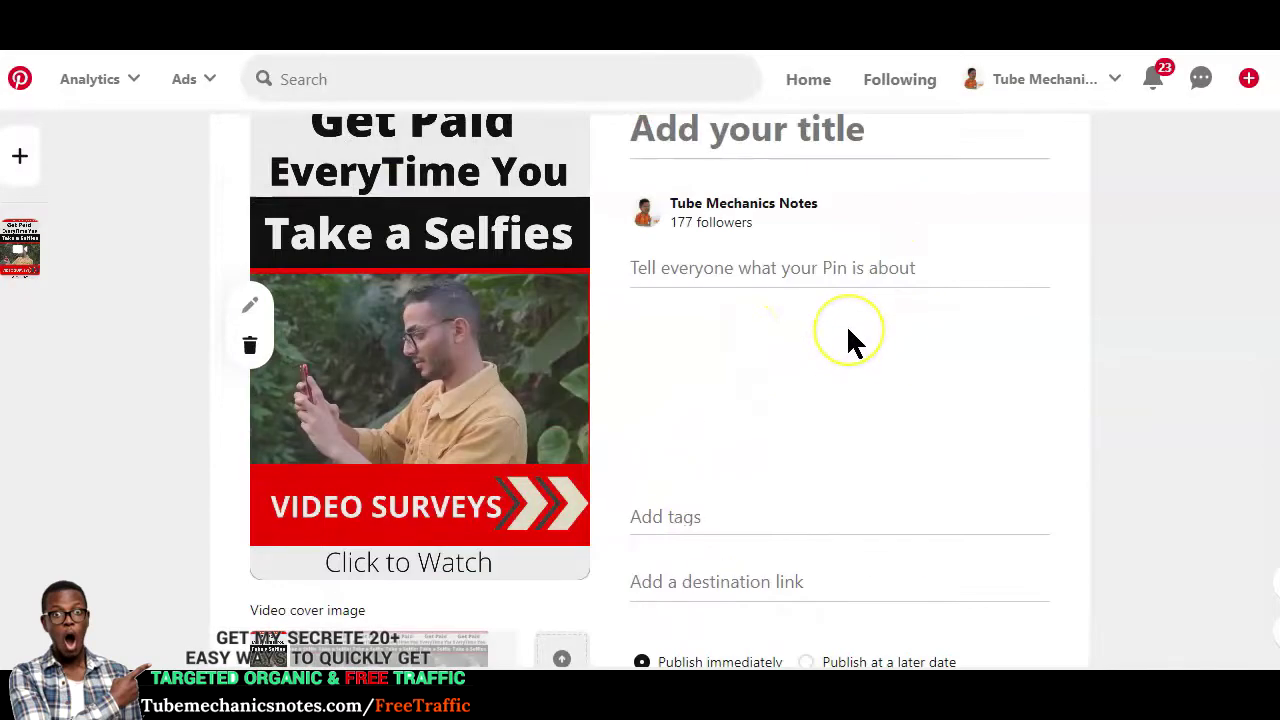
pyautogui.scroll(2, 900, 290)
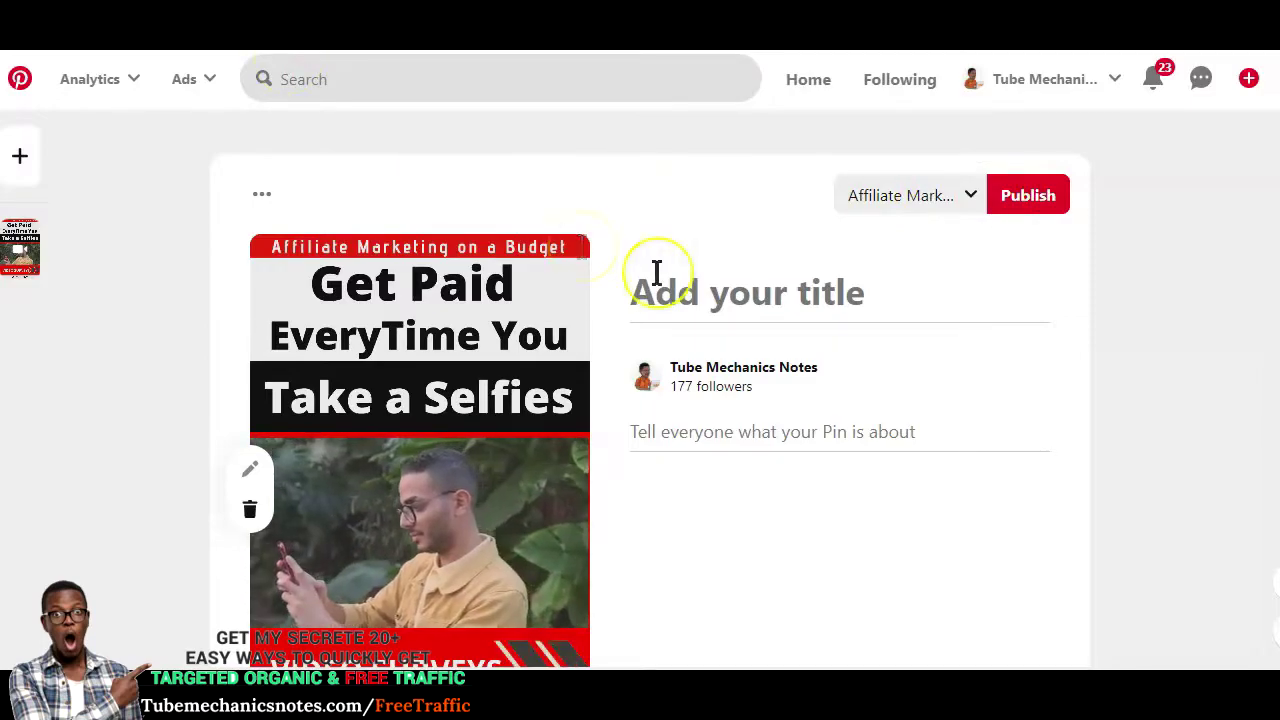
pyautogui.scroll(-2, 657, 274)
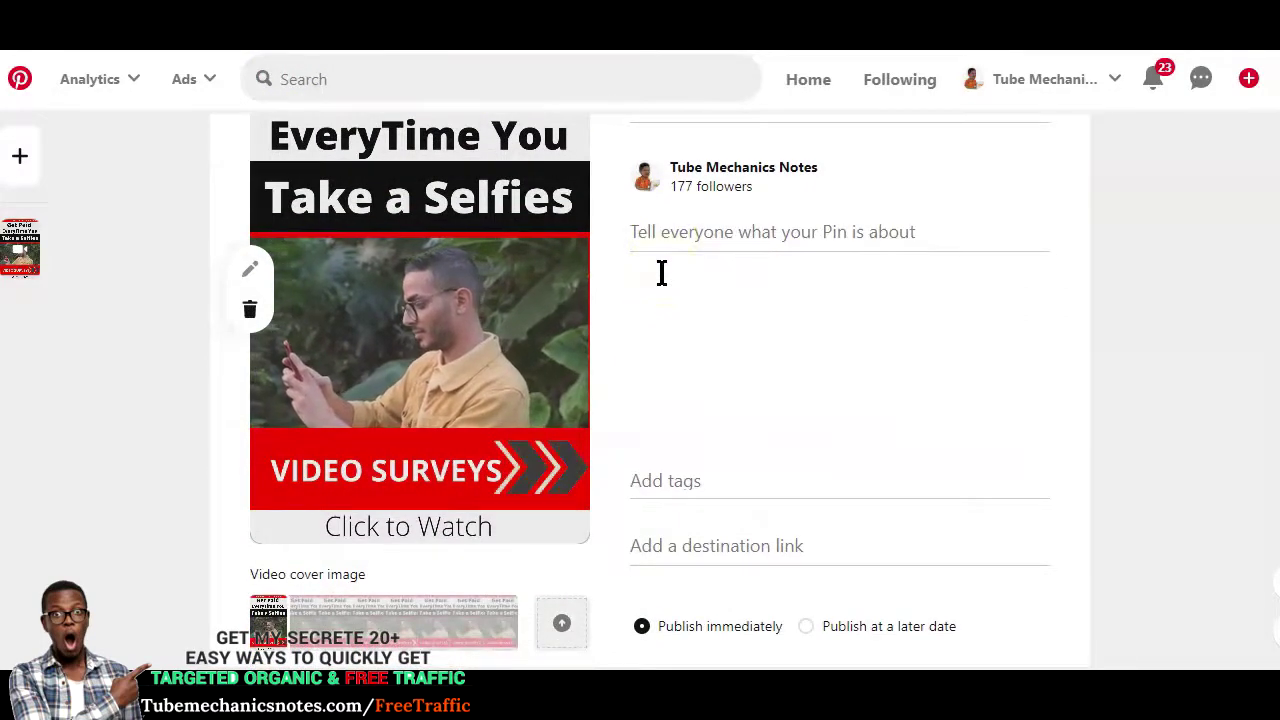
pyautogui.scroll(2, 661, 272)
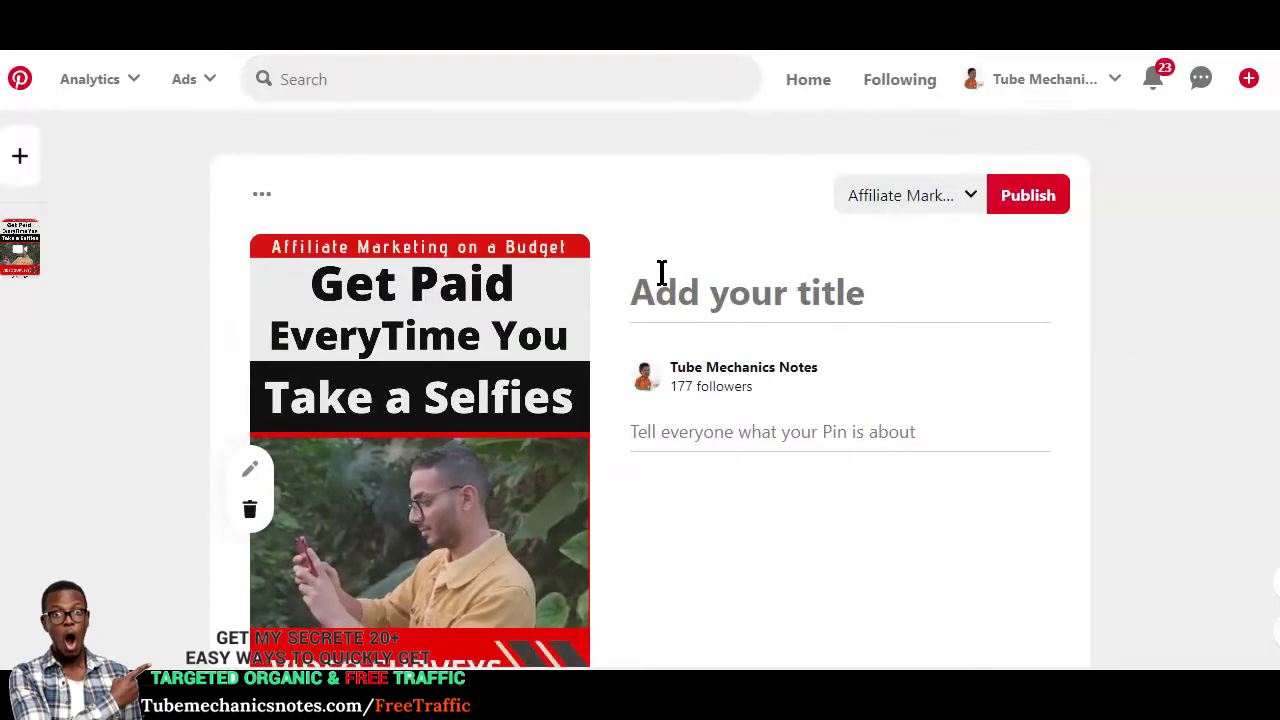
# Look through the existing Pins on the affiliate marketing board, including the "150Million Free Traffic Sources" and "20+ Free Traffic Sources" video Pins.
pyautogui.scroll(-1, 658, 276)
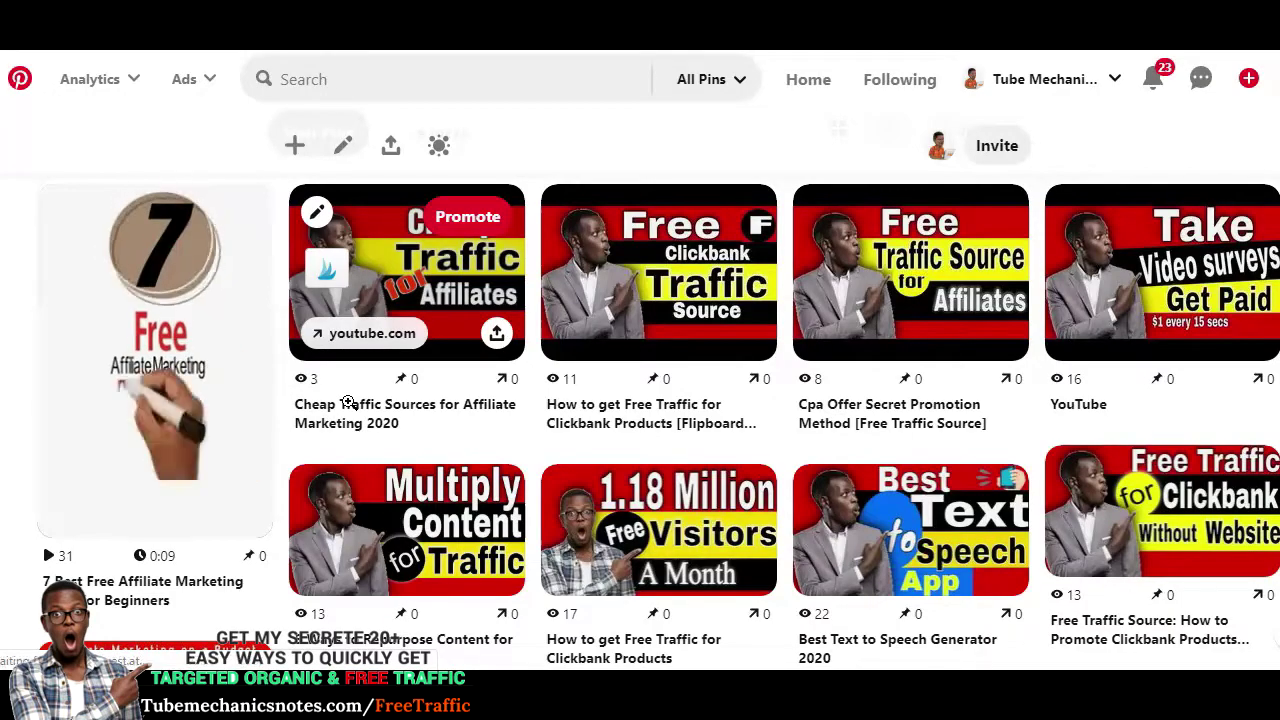
pyautogui.scroll(-4, 348, 402)
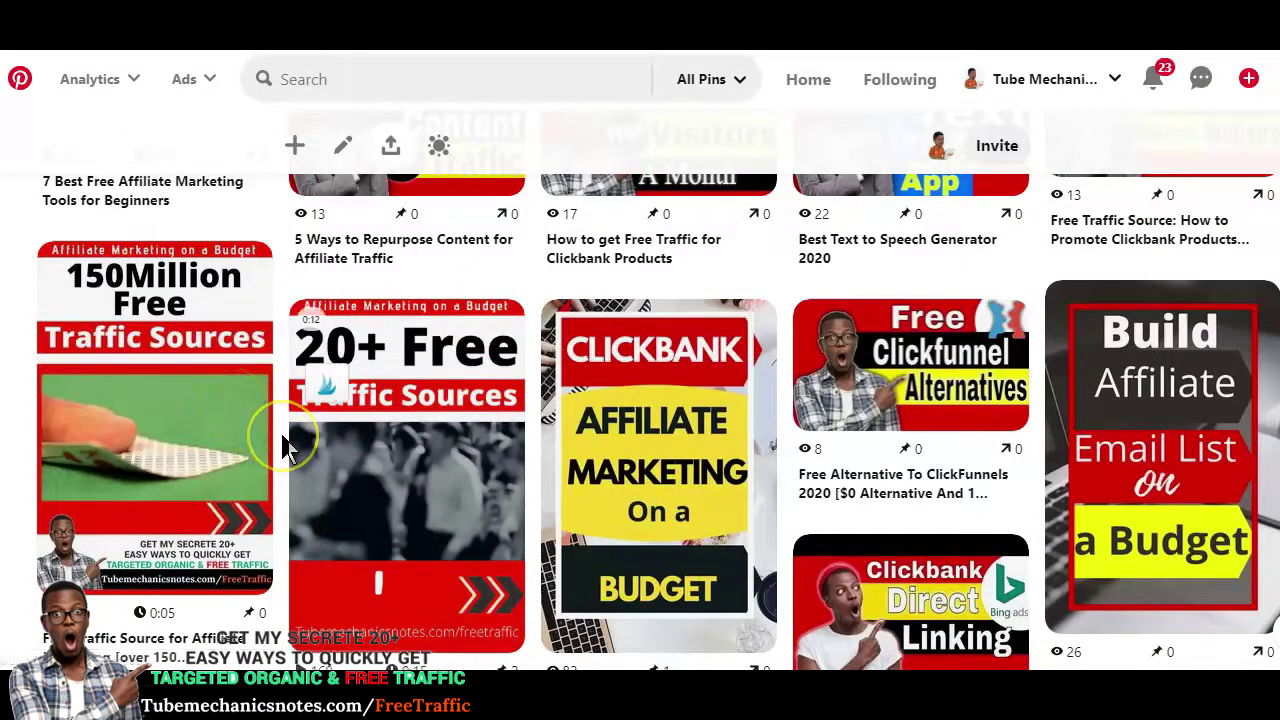
pyautogui.scroll(-1, 280, 436)
pyautogui.scroll(1, 272, 410)
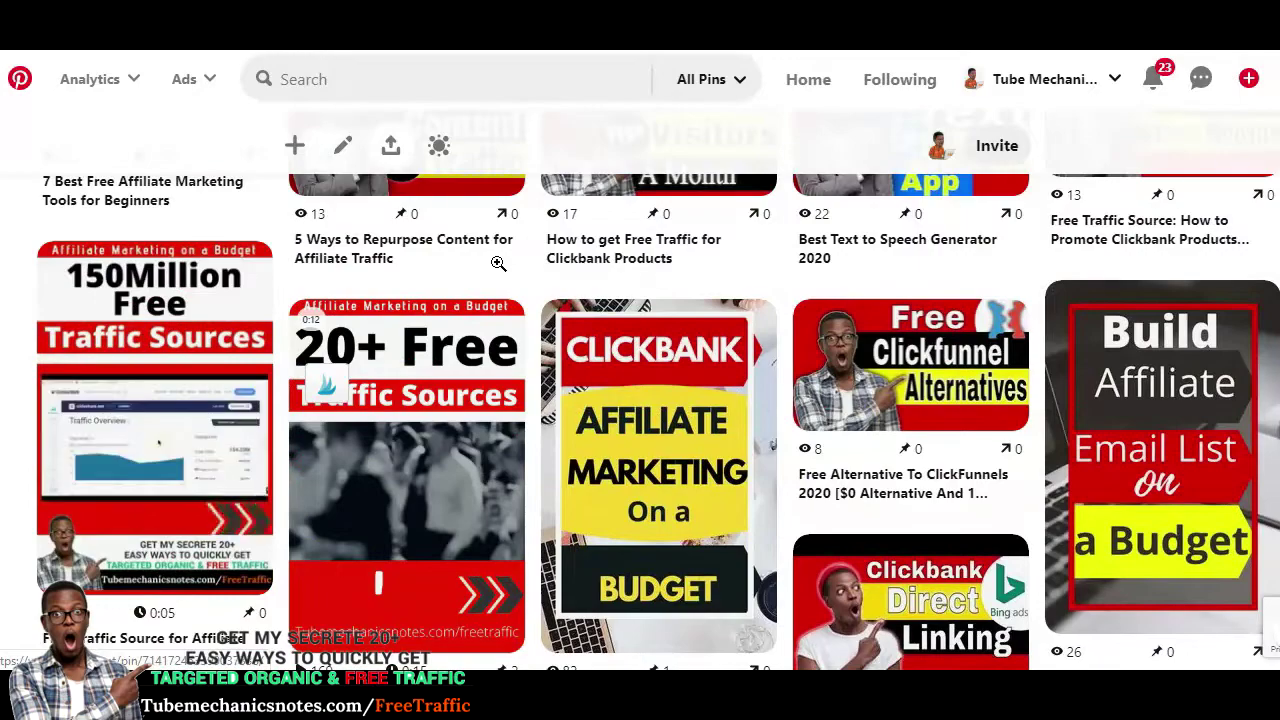